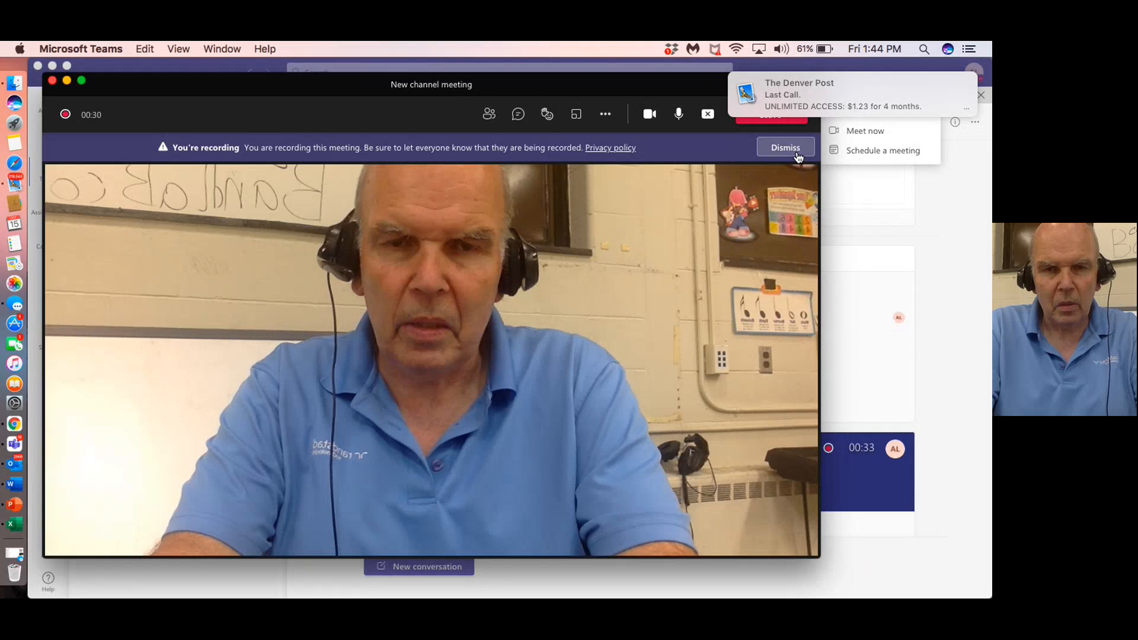
- Dismiss the meeting's recording notice, switch to BandLab in Chrome, and create a new project with the BandLab Sounds library open
click(798, 153)
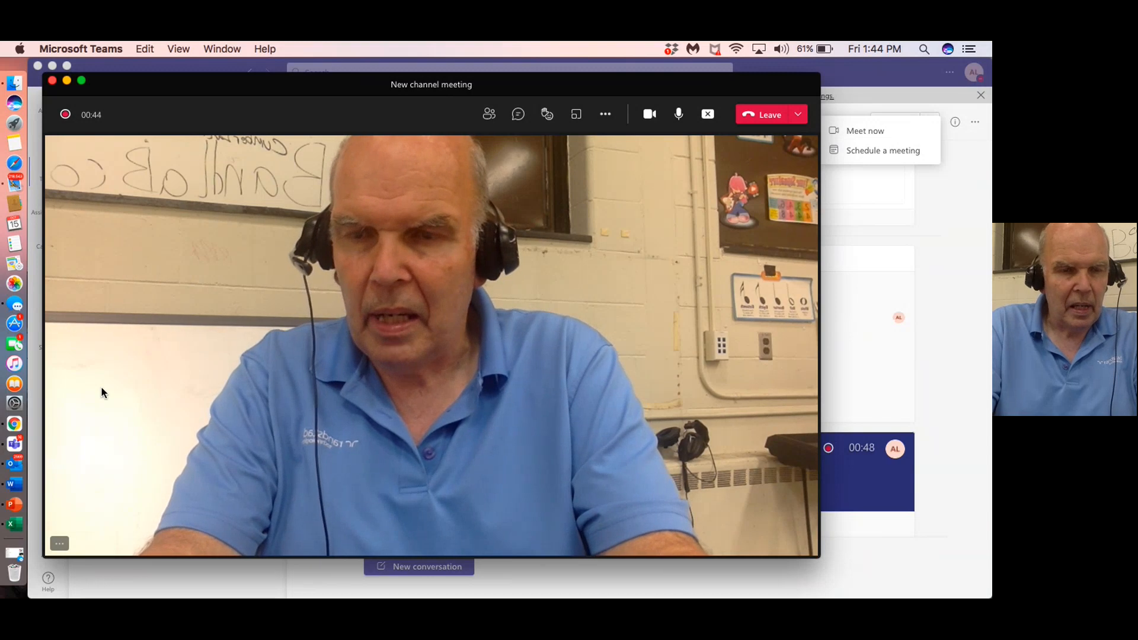
click(18, 426)
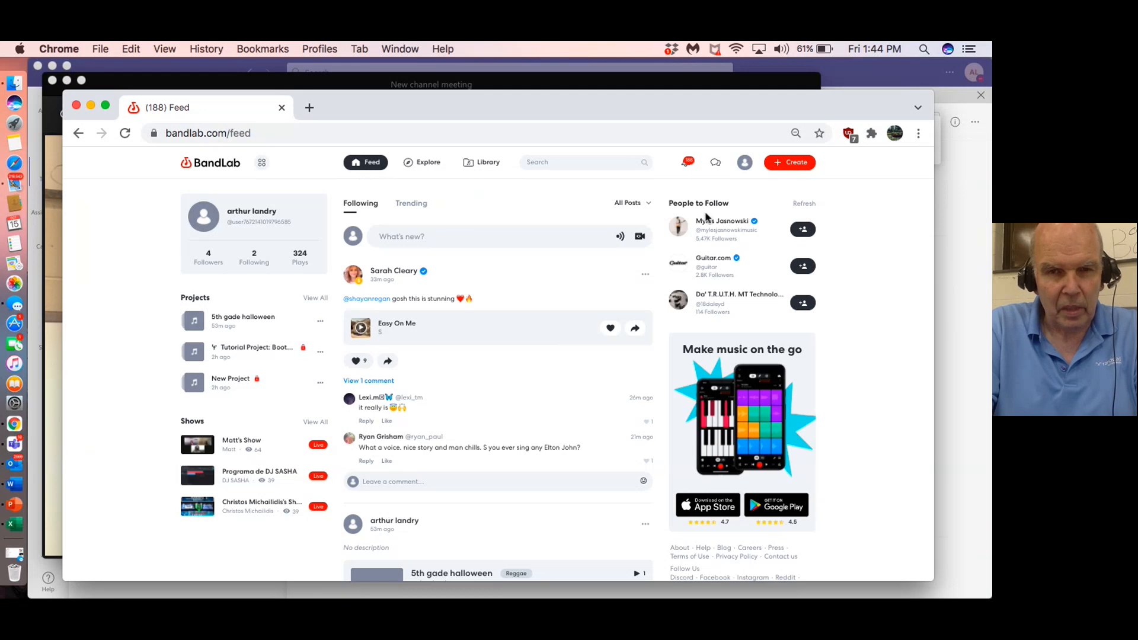
click(797, 162)
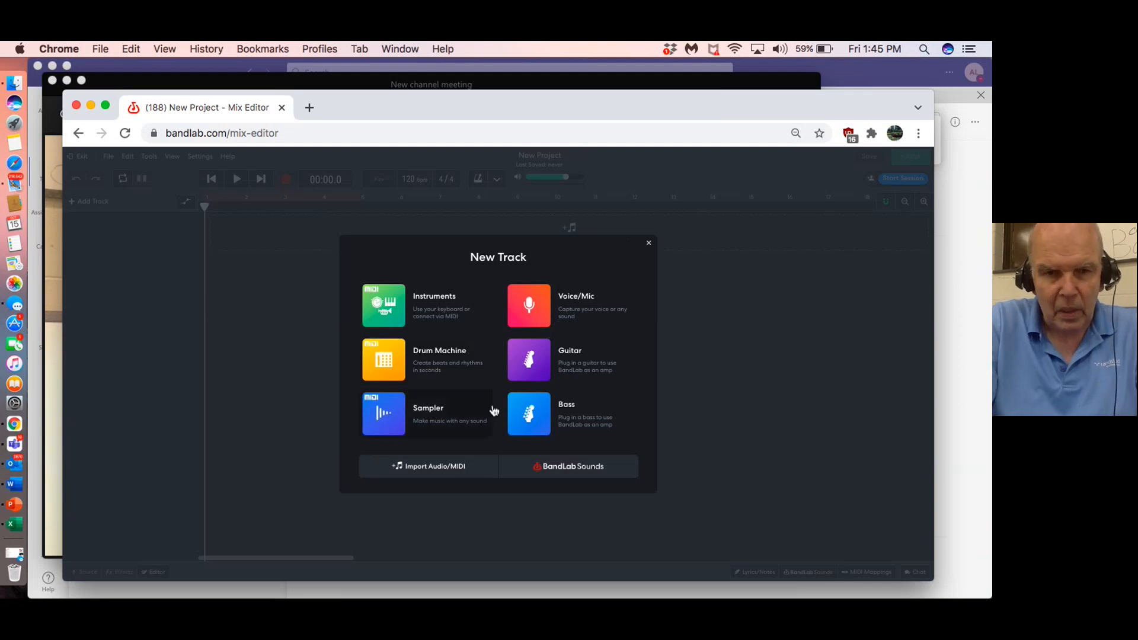
click(571, 468)
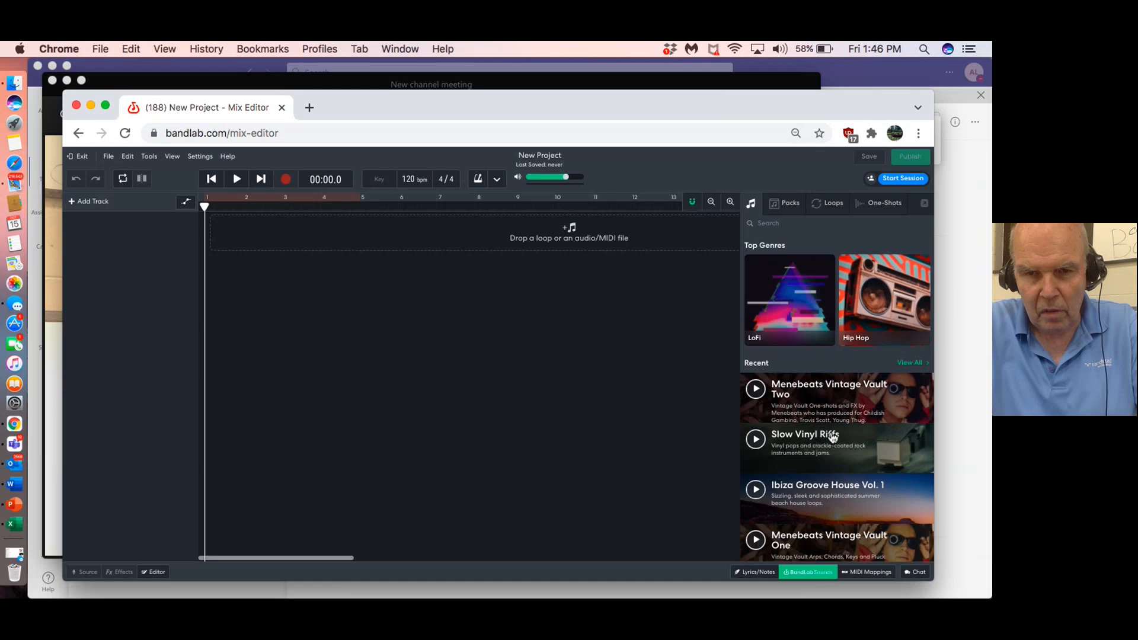
- Preview several synth sounds from the Menebeats Vintage Vault Two pack, including SFX12, SFX11 and SFX10
click(800, 392)
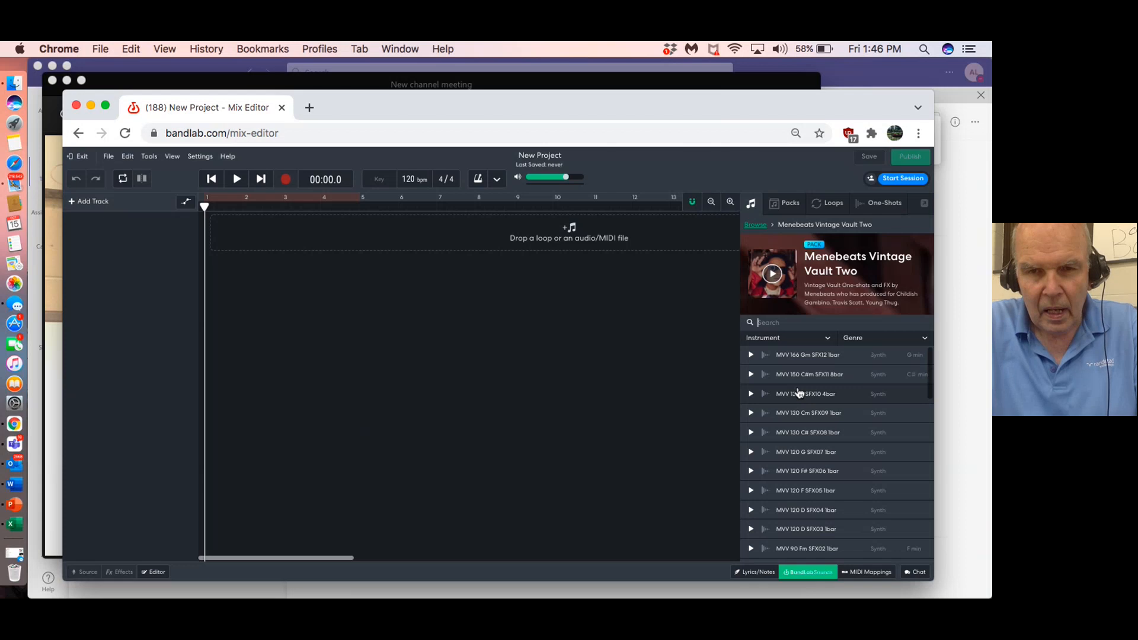
click(753, 356)
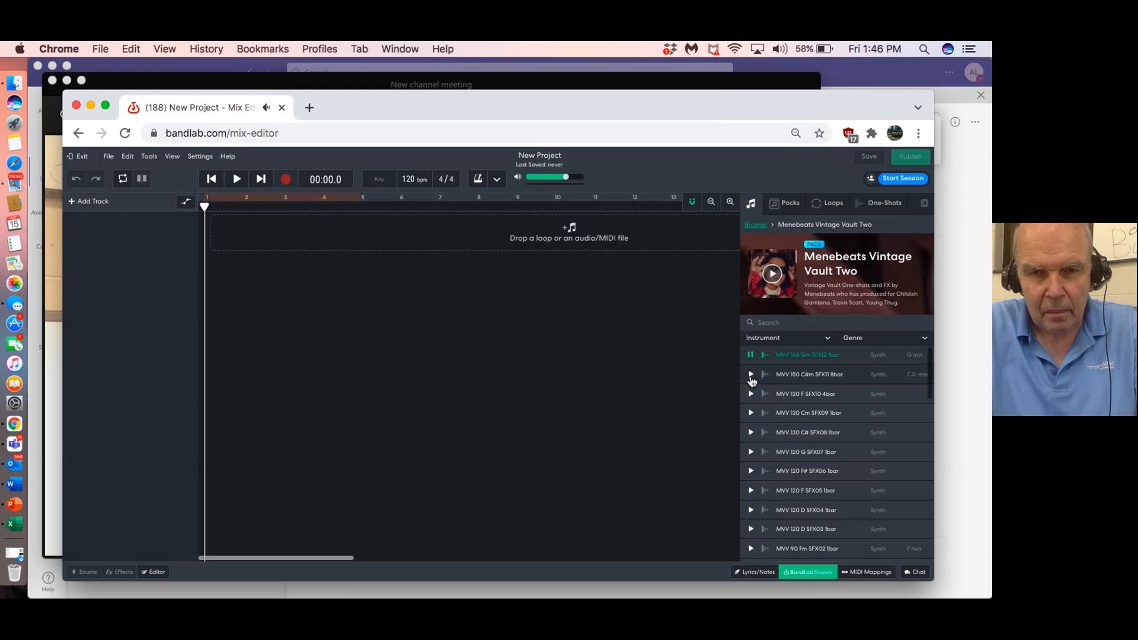
click(751, 375)
click(751, 394)
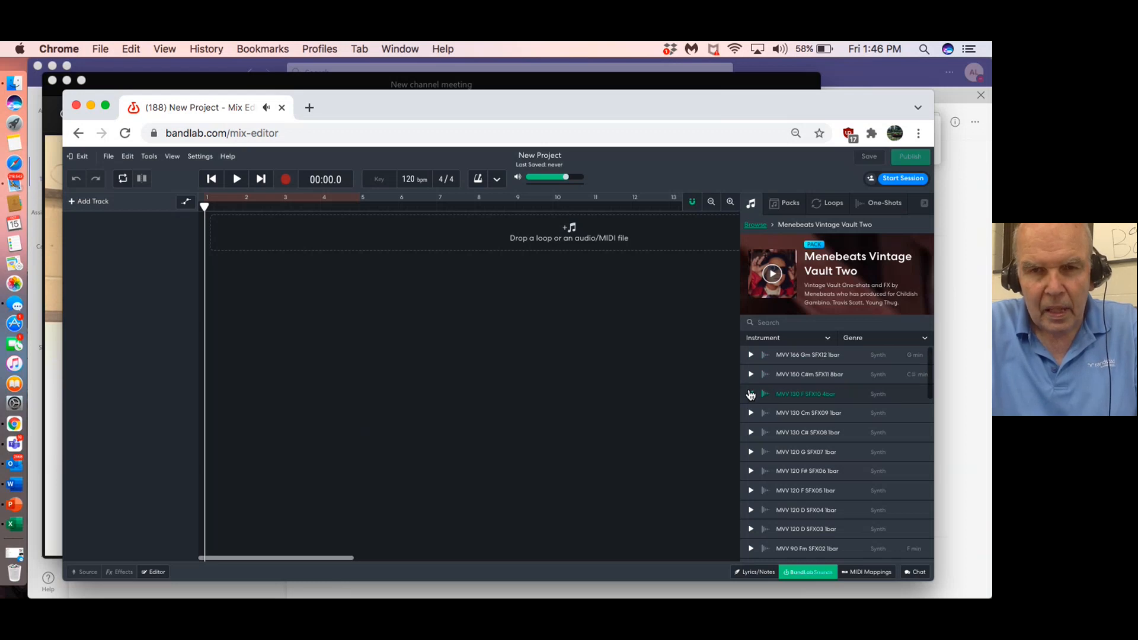
click(750, 355)
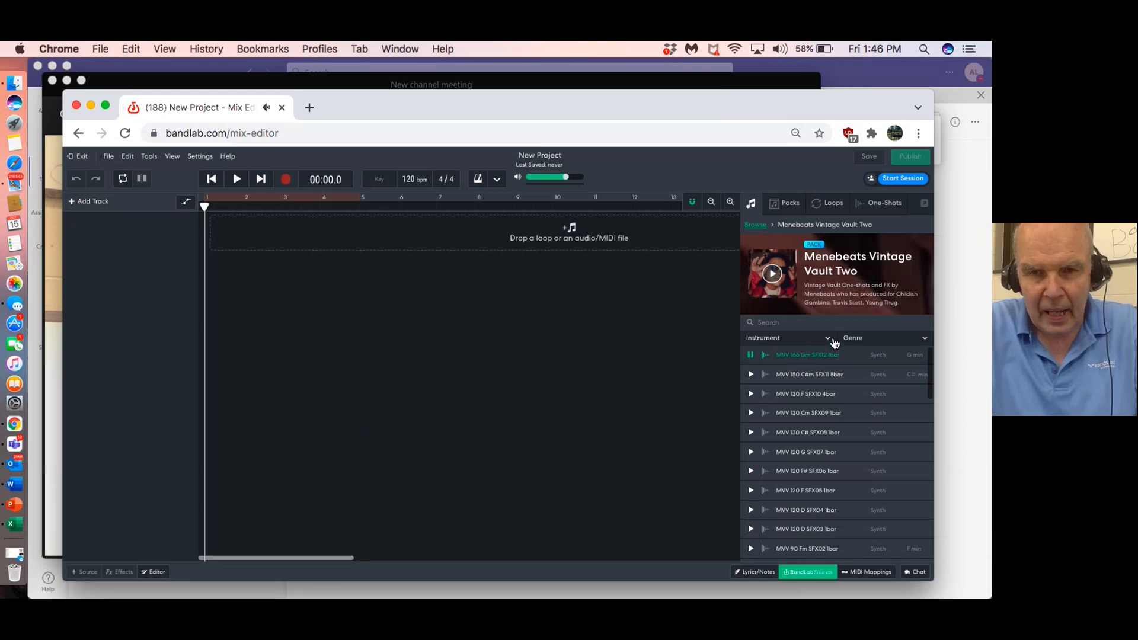
click(830, 342)
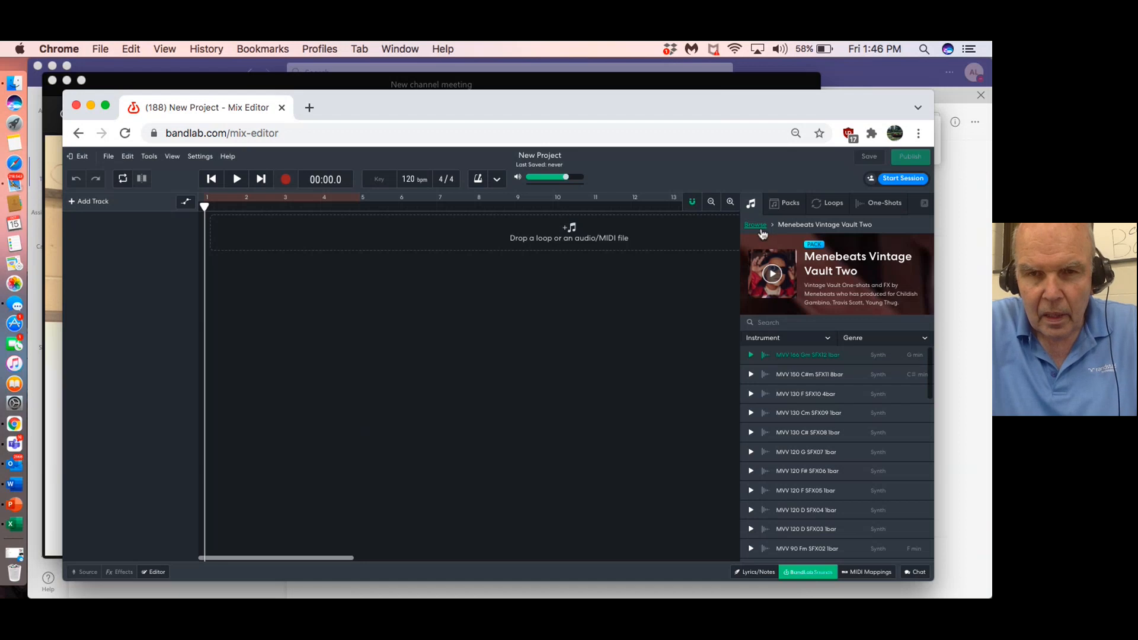
- Return to browsing the sound library, search for "halloween" and show all matching loops
click(760, 226)
click(776, 222)
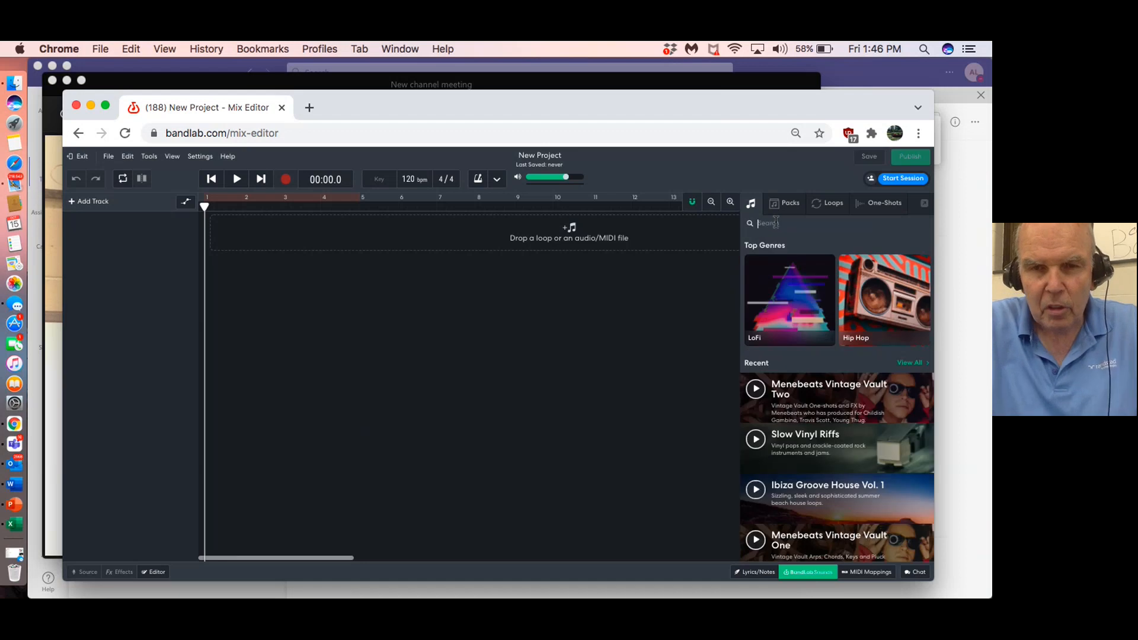
text(Halloween)
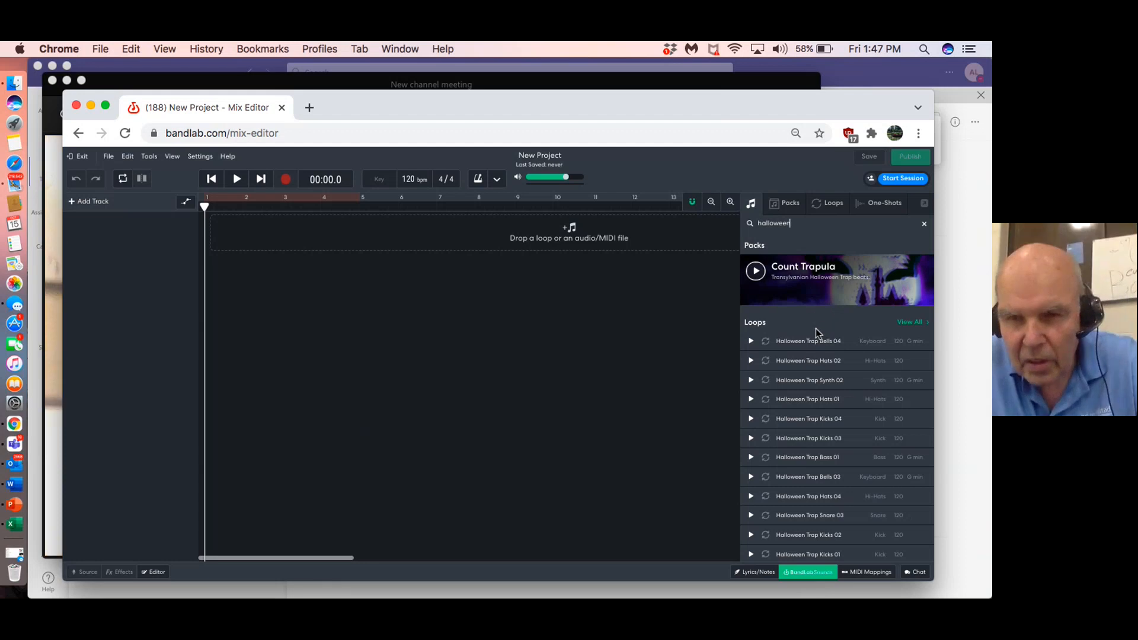
click(912, 323)
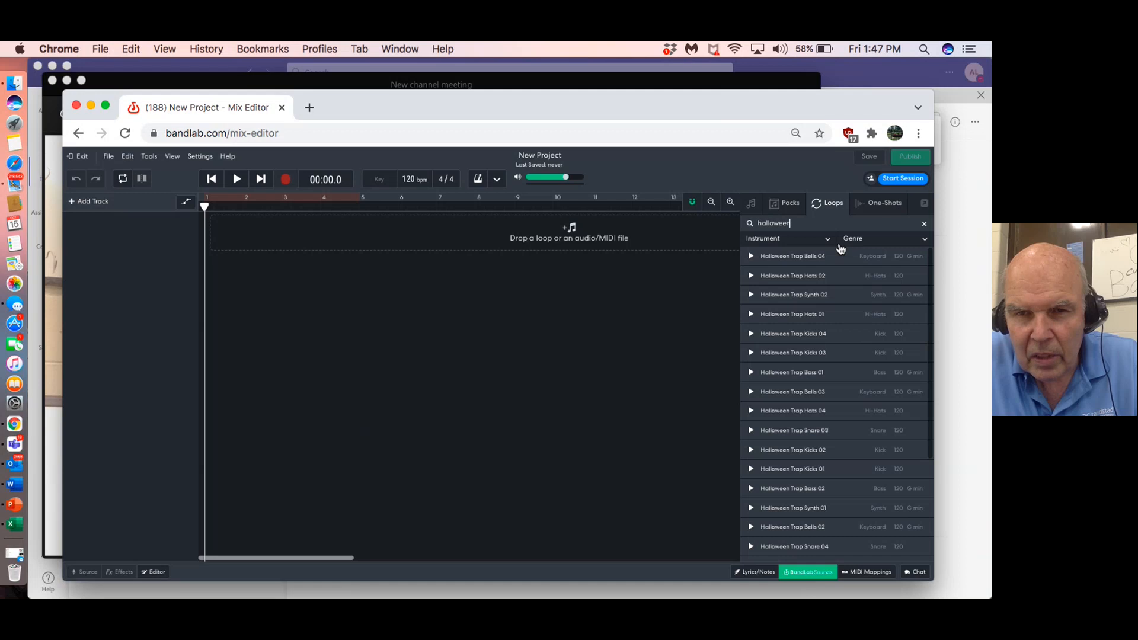
- Filter the loops by Bass, add Halloween Trap Bass 01 as a new track and set the project key to G minor
click(829, 242)
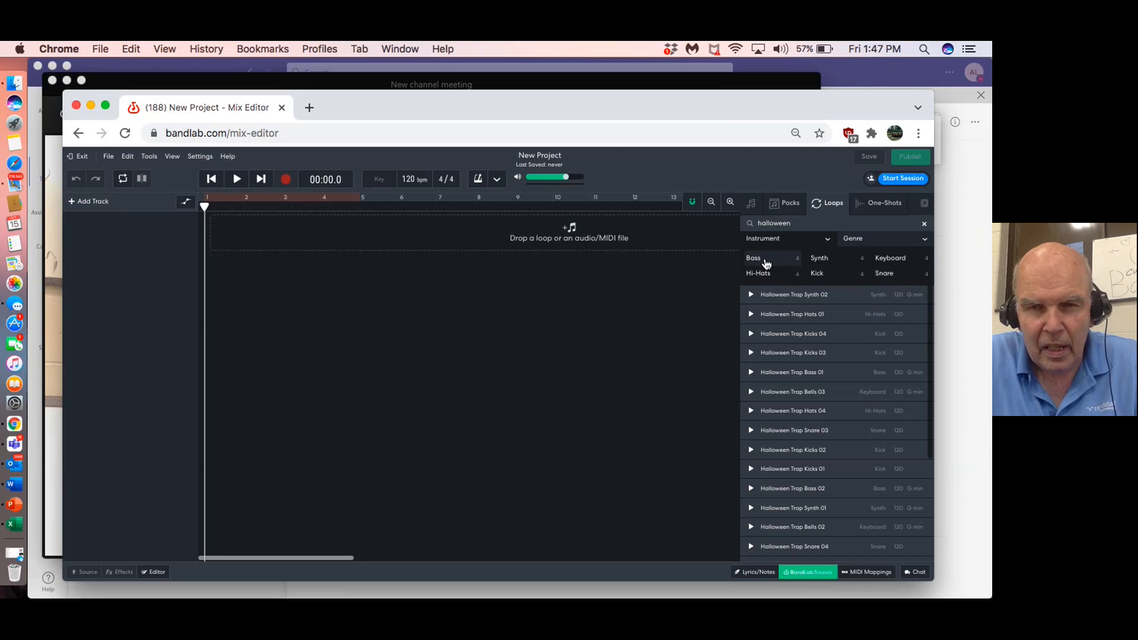
click(766, 263)
drag(766, 262, 286, 234)
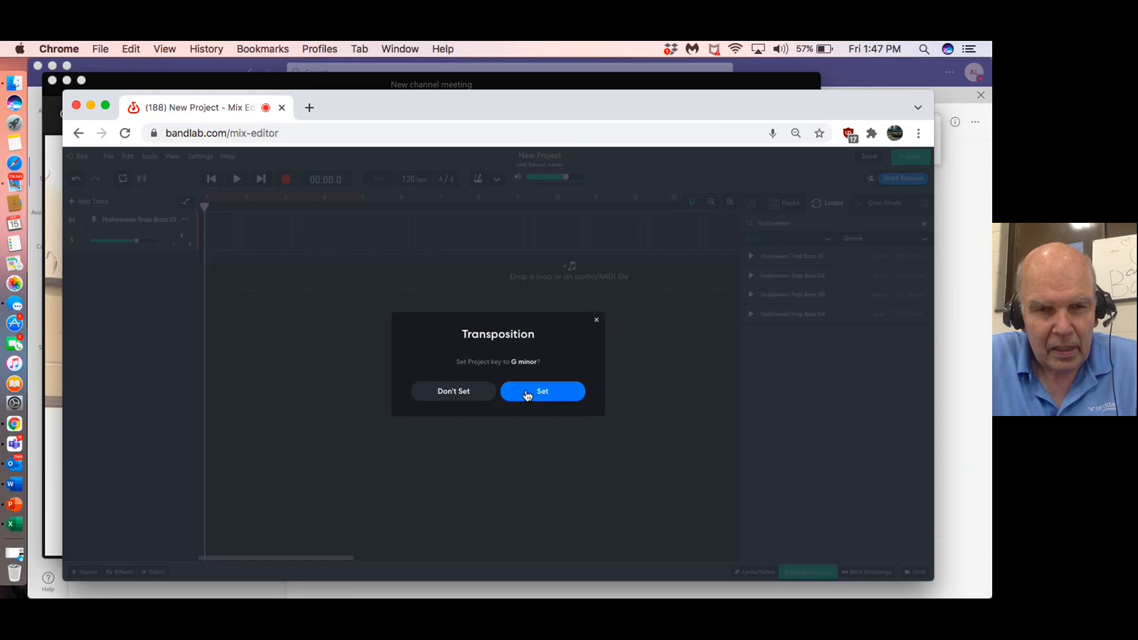
click(527, 394)
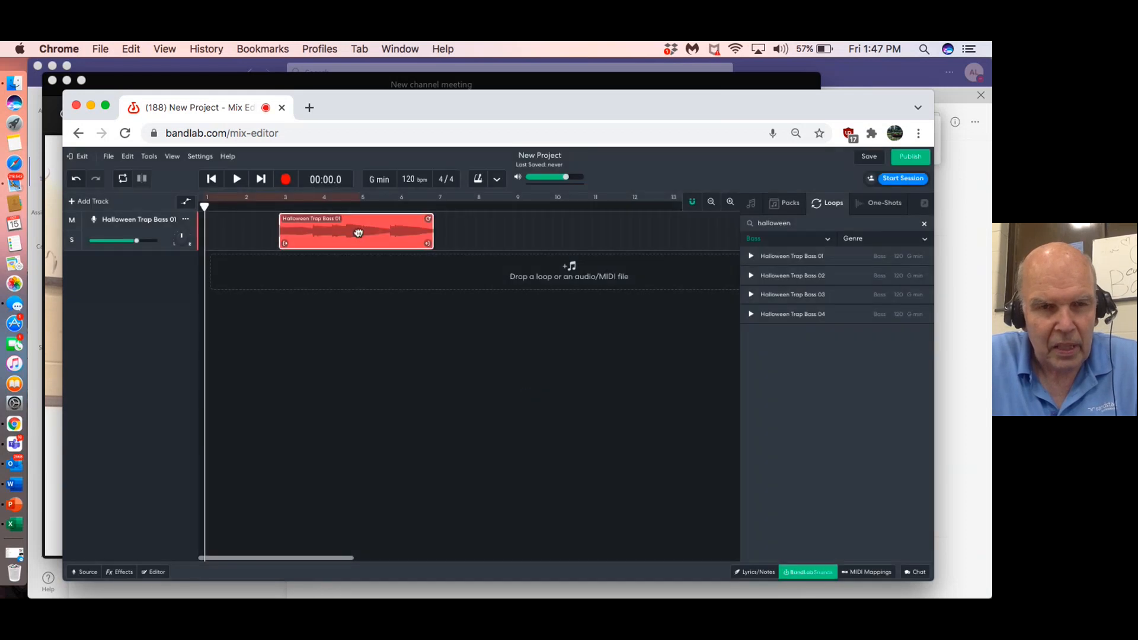
- Move the Halloween Trap Bass 01 clip to the start of the timeline and loop it out to about bar 12
drag(358, 232, 284, 233)
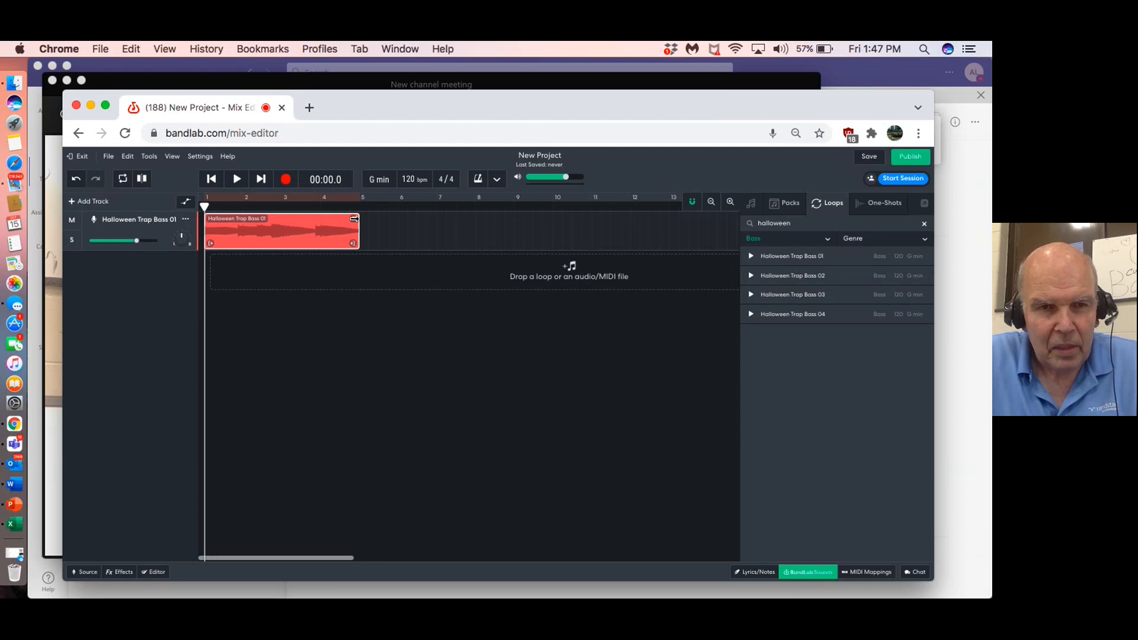
drag(354, 219, 442, 237)
drag(508, 237, 632, 238)
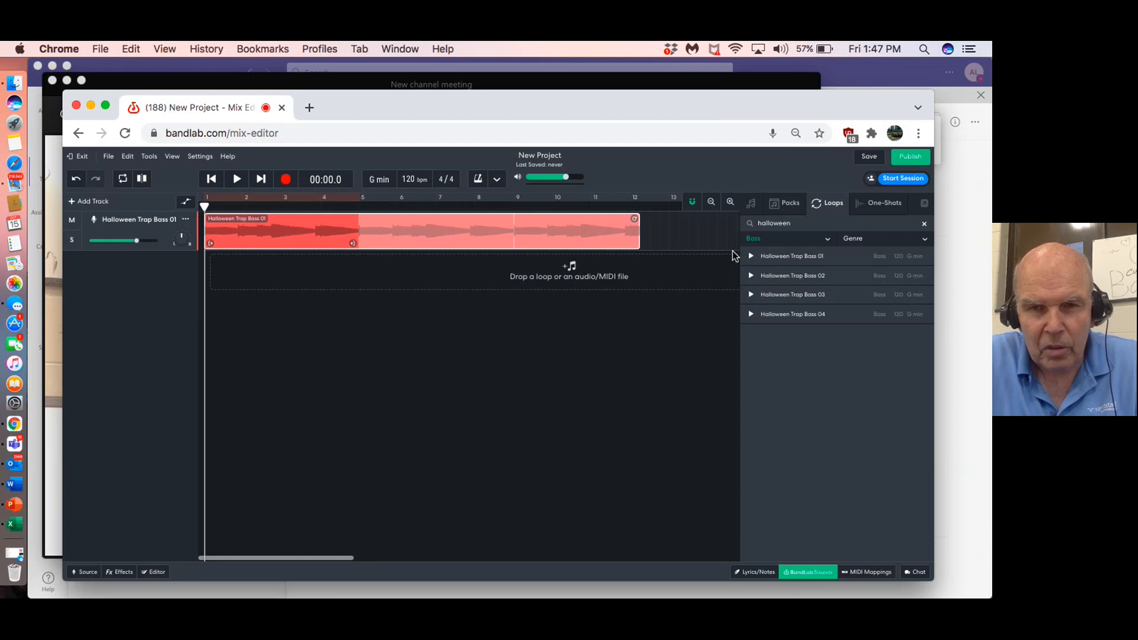
- Filter the loops by Hi-Hats, add Halloween Trap Hats 02 on a new track at bar 1 and loop it to about bar 12
click(823, 243)
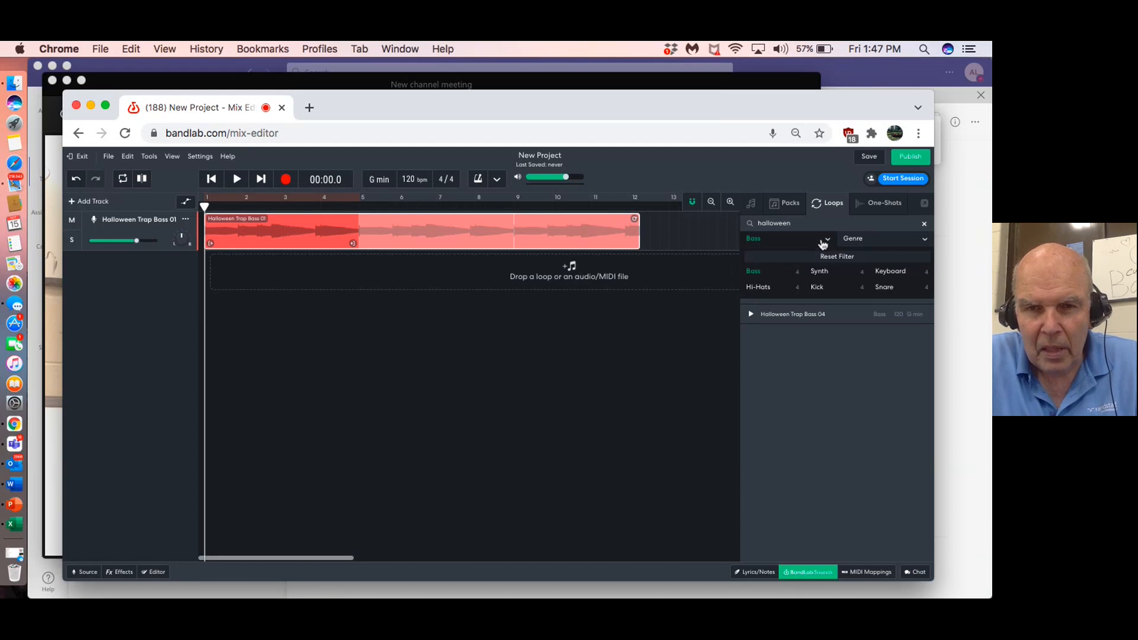
click(782, 288)
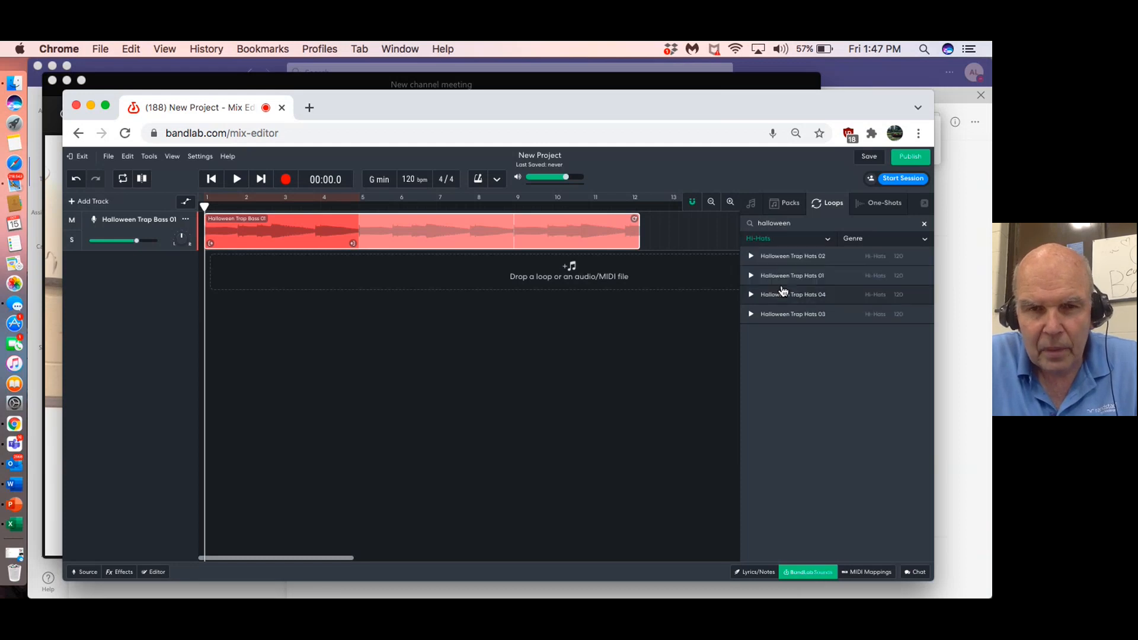
drag(789, 257, 229, 268)
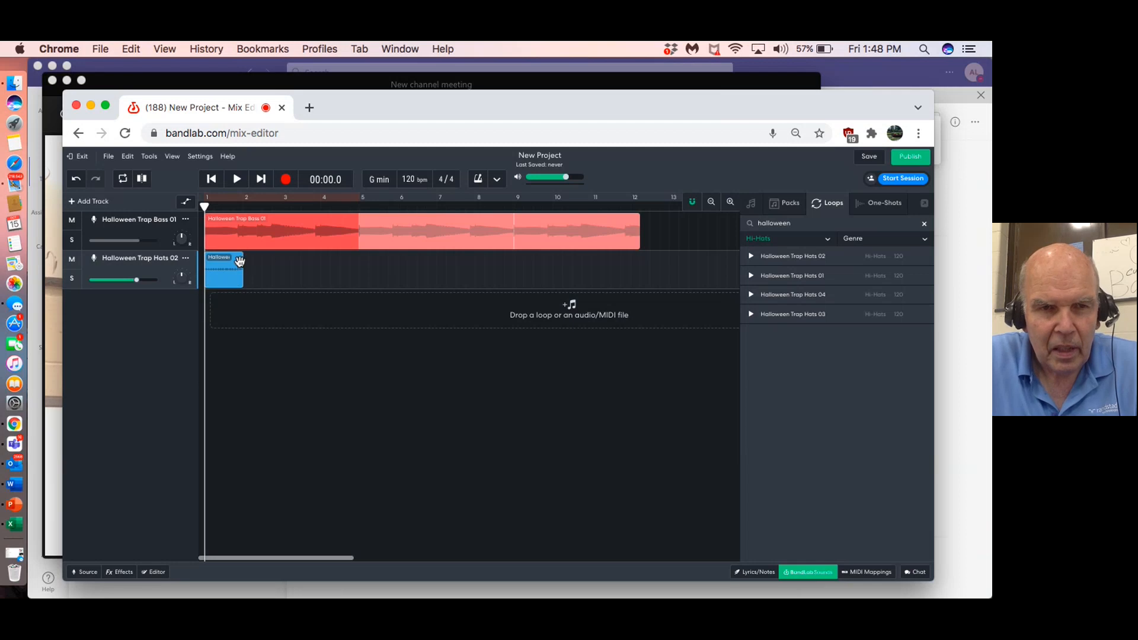
drag(239, 261, 643, 258)
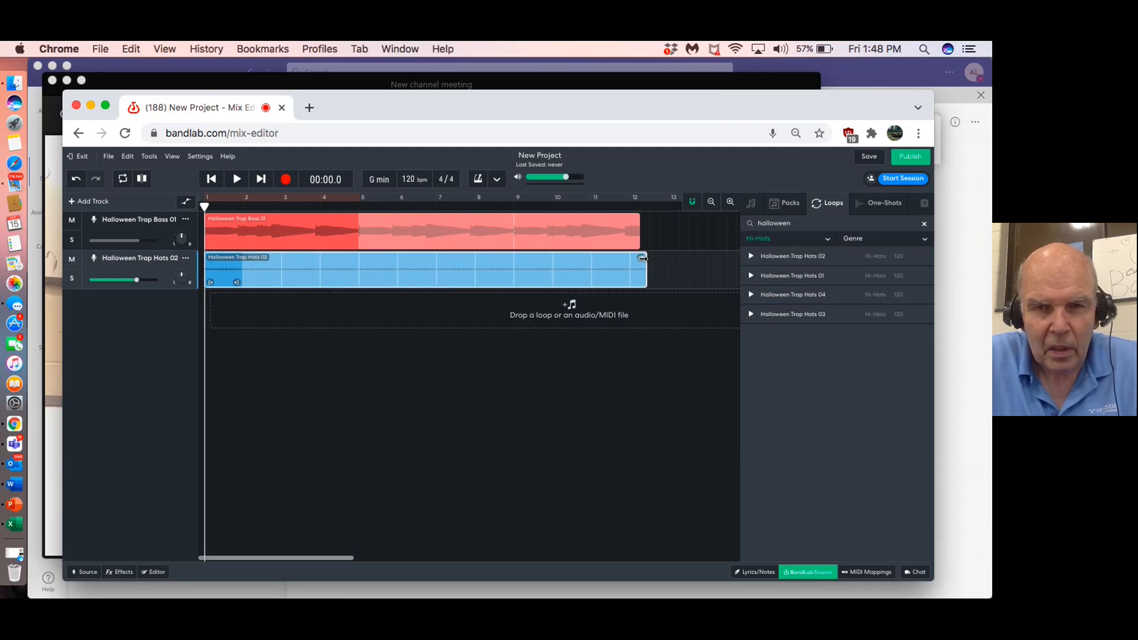
- Filter the loops by Synth, add Halloween Trap Synth 03 on a new track at bar 1 and loop it to about bar 12
click(817, 241)
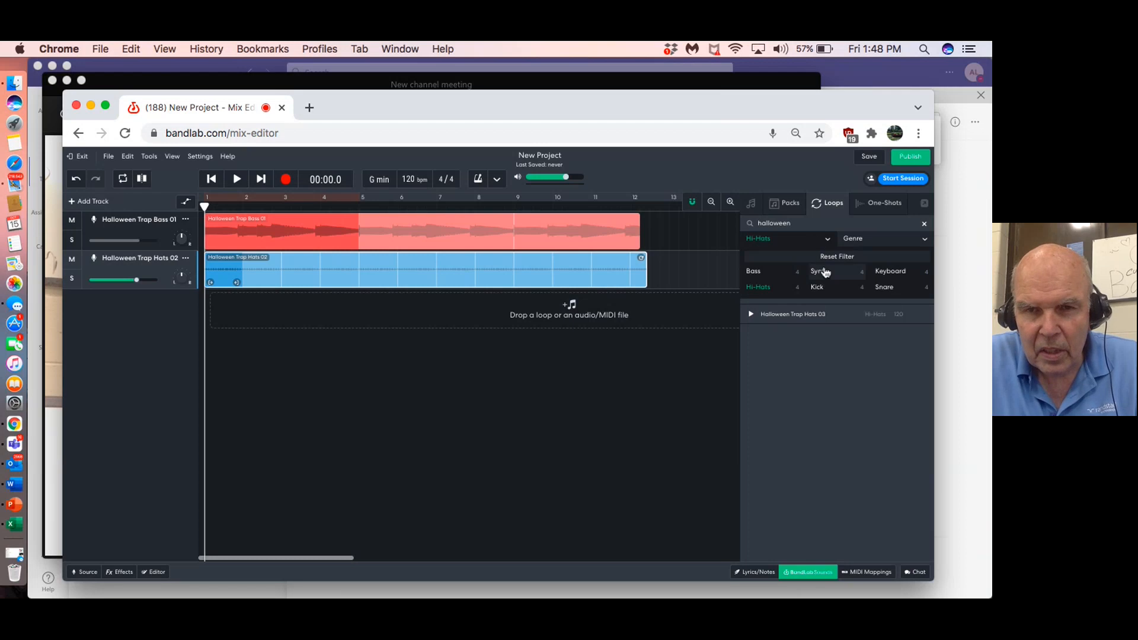
click(821, 271)
drag(780, 309, 226, 311)
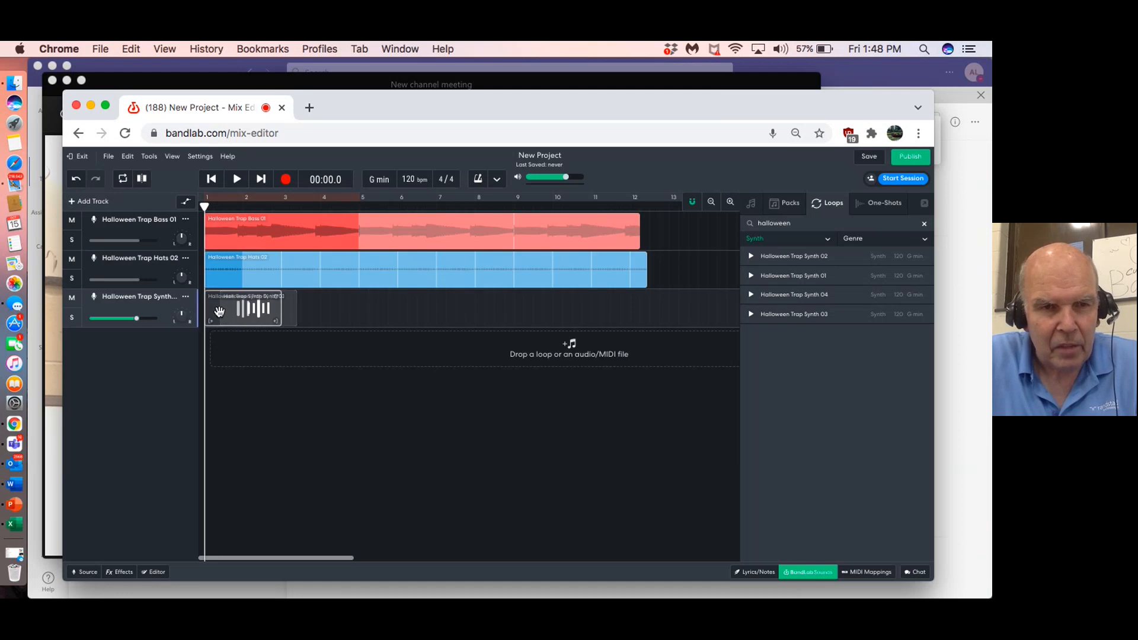
drag(272, 298, 638, 281)
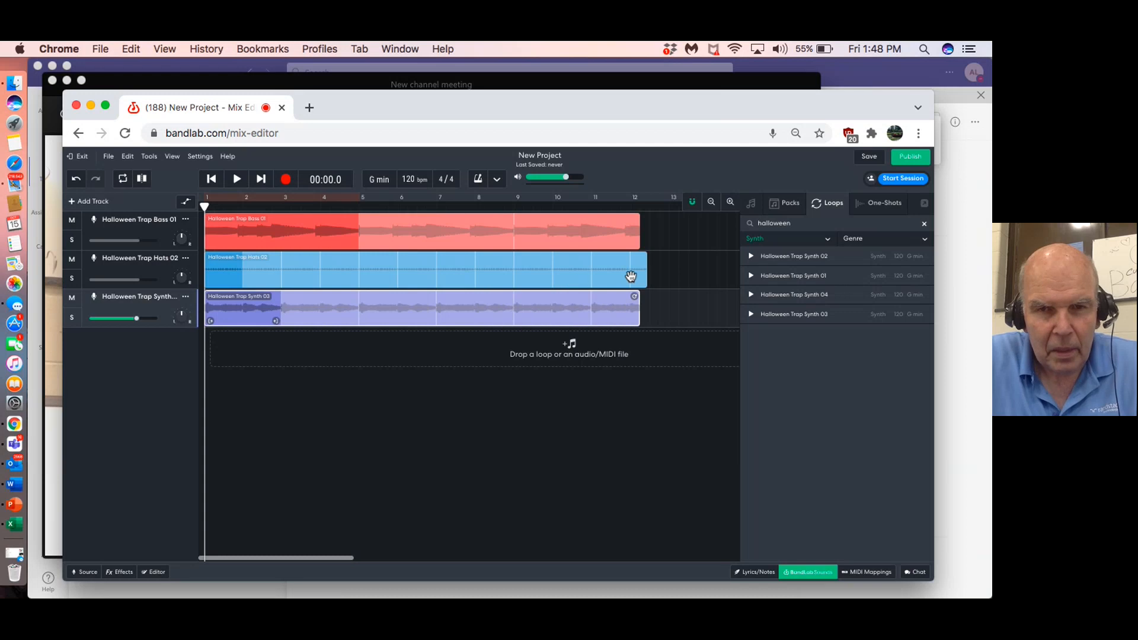
- Filter the loops by Kick, add Halloween Trap Kicks 03 on a new track near bar 1 and loop it to about bar 12
click(823, 241)
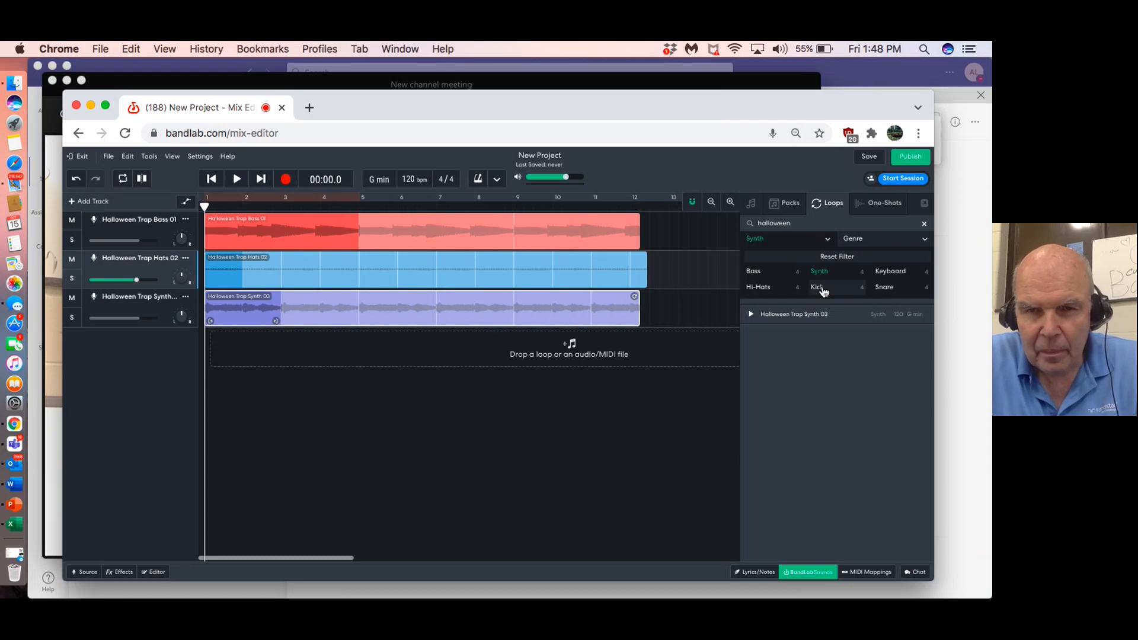
click(819, 289)
drag(798, 282, 234, 349)
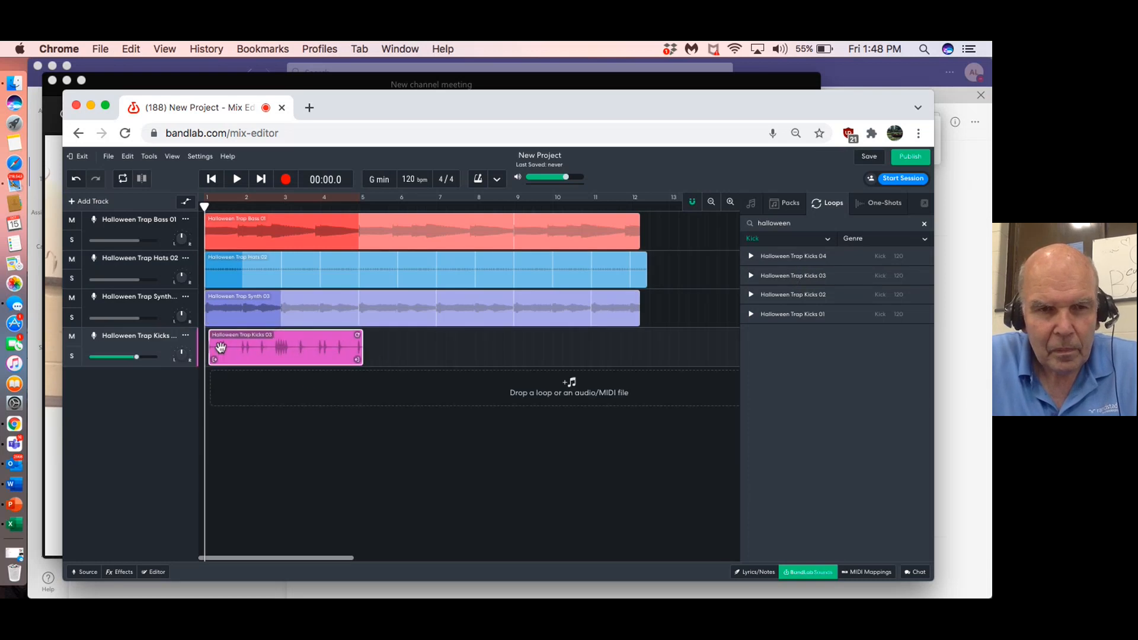
drag(359, 334, 635, 336)
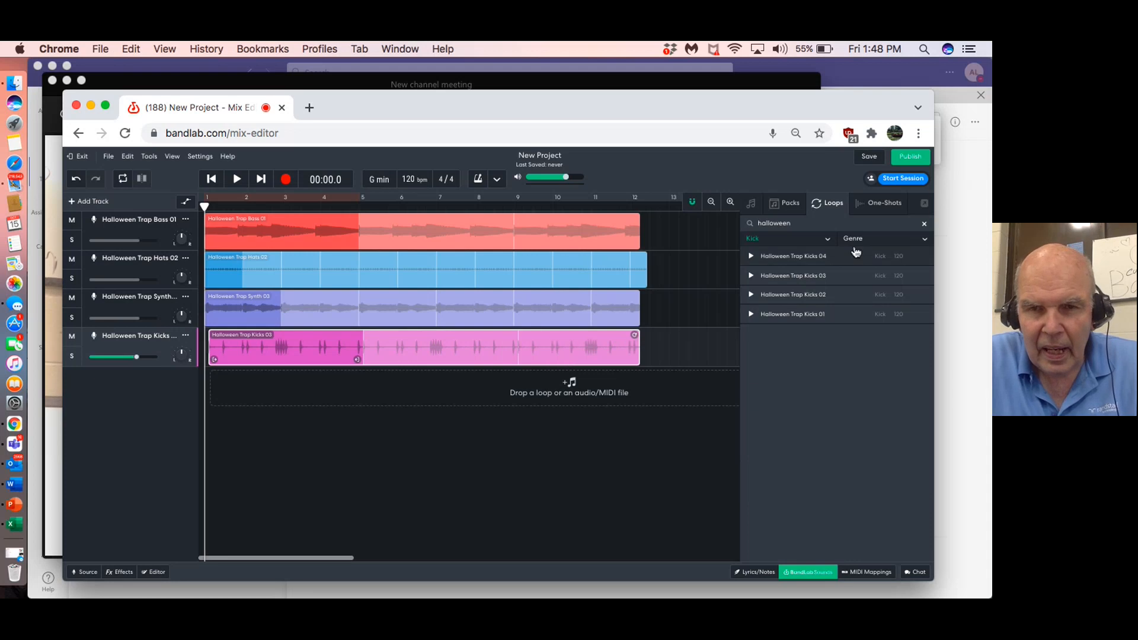
- Add the keyboard loop Halloween Trap Bells 02 on a new track near bar 1, looped to about bar 12, and preview its sound
click(828, 239)
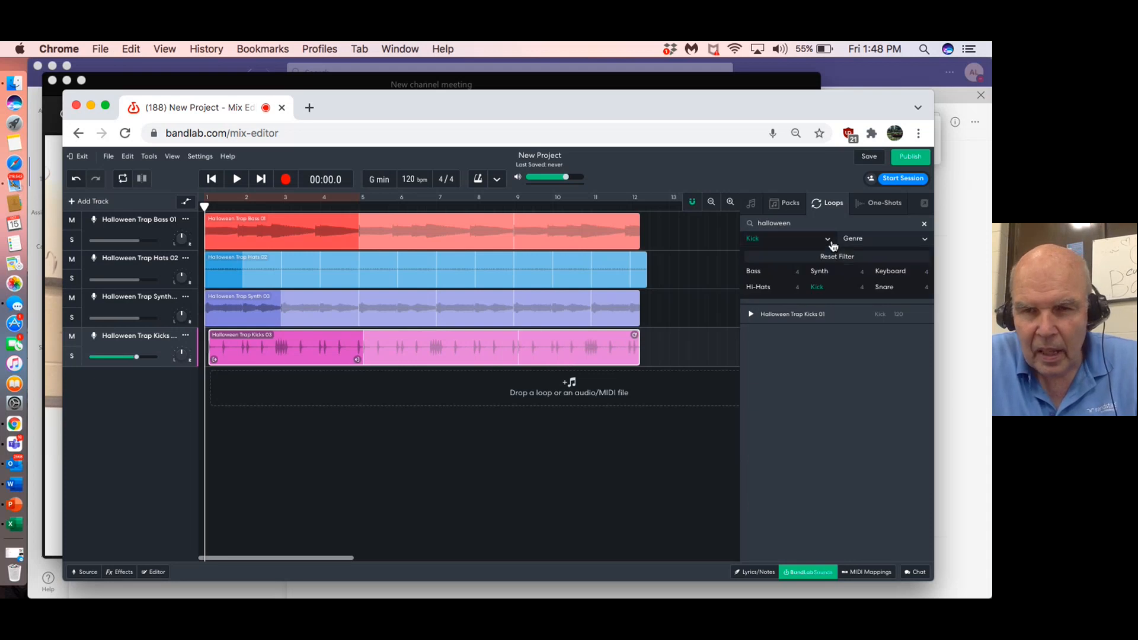
click(882, 273)
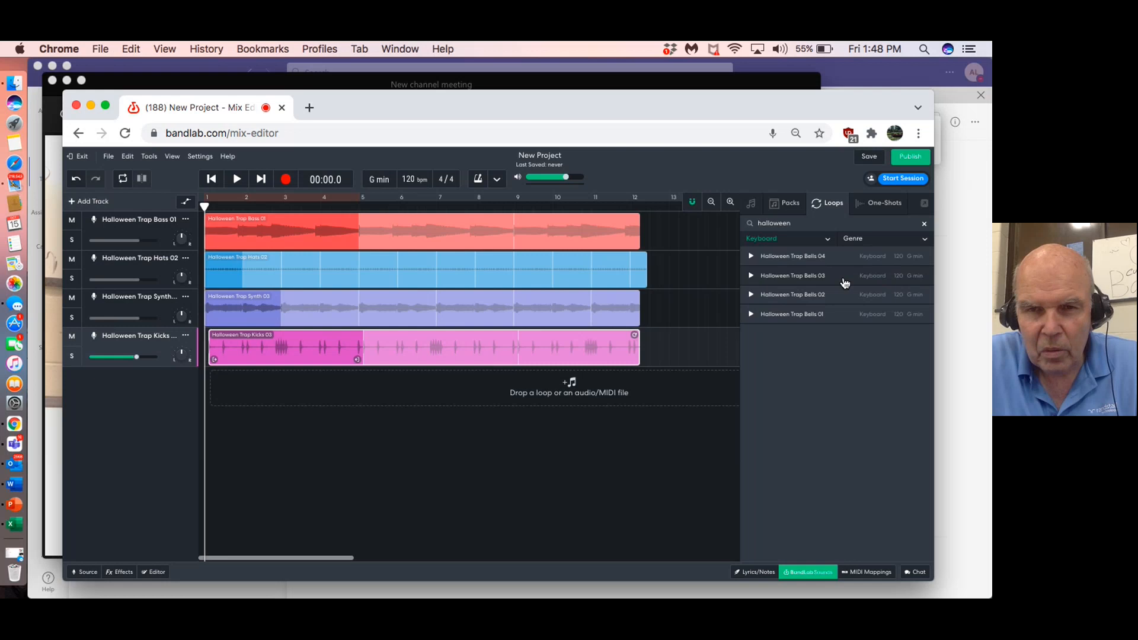
drag(777, 295, 224, 395)
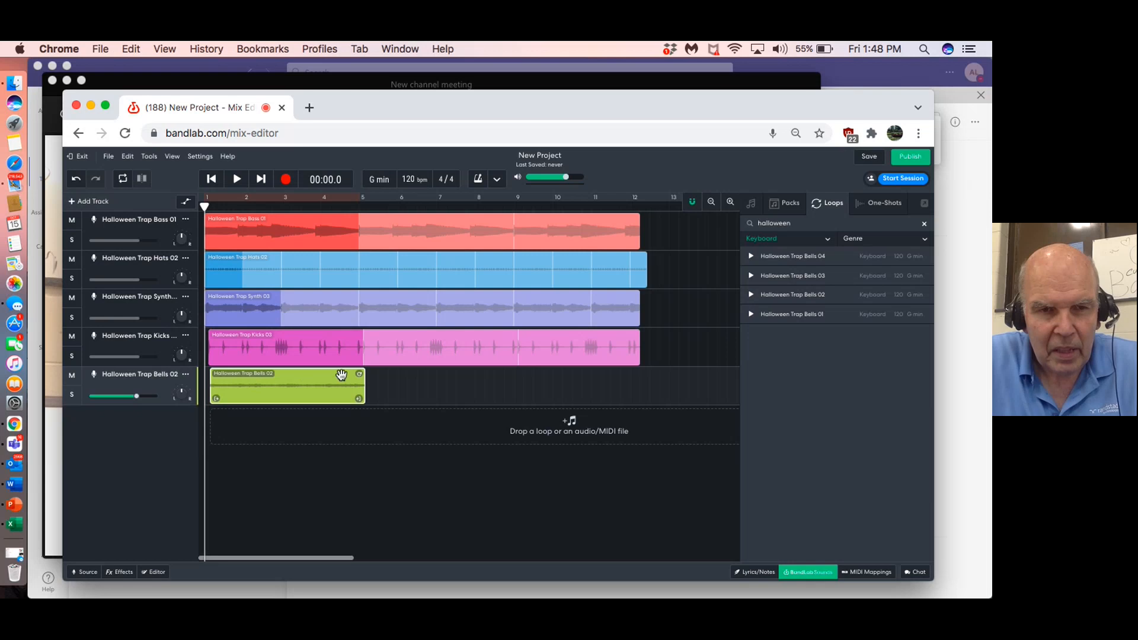
drag(359, 374, 643, 362)
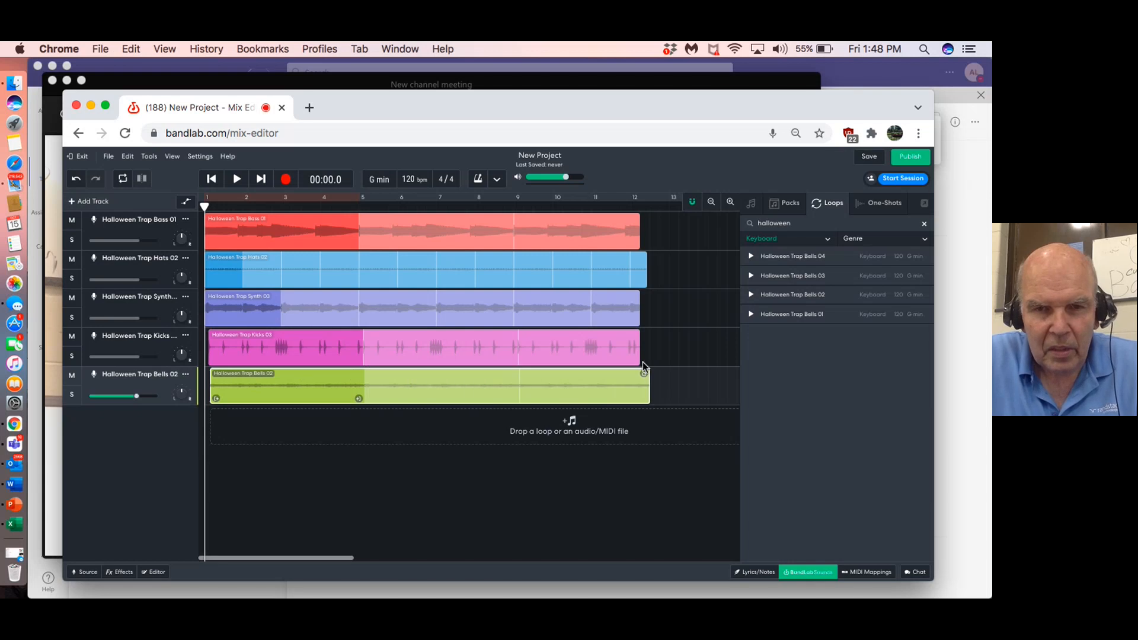
click(752, 295)
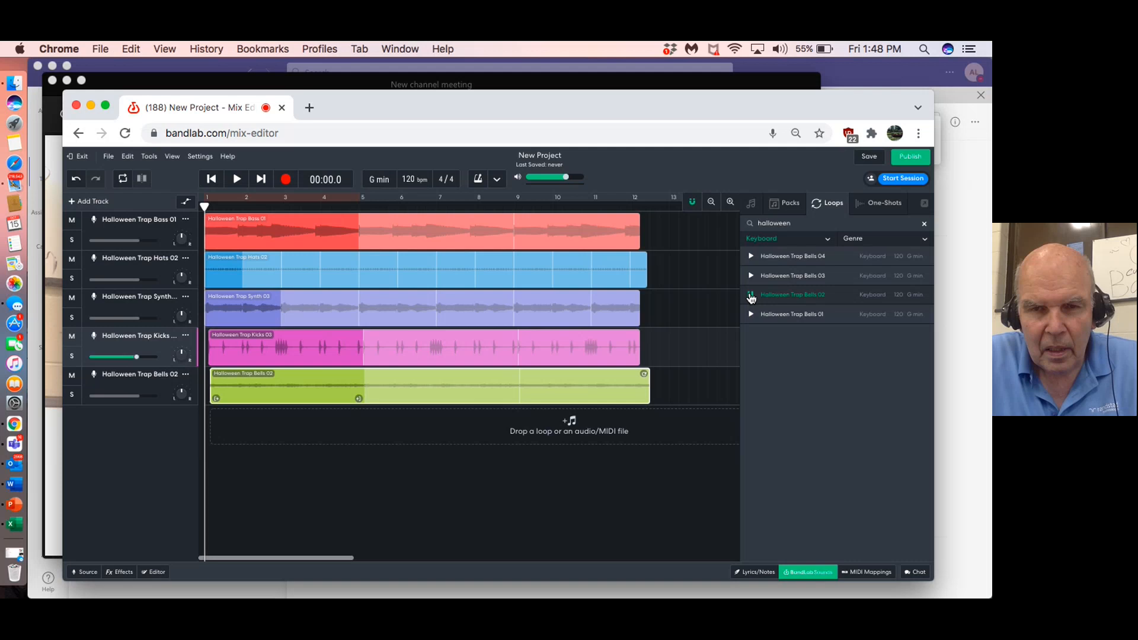
click(751, 296)
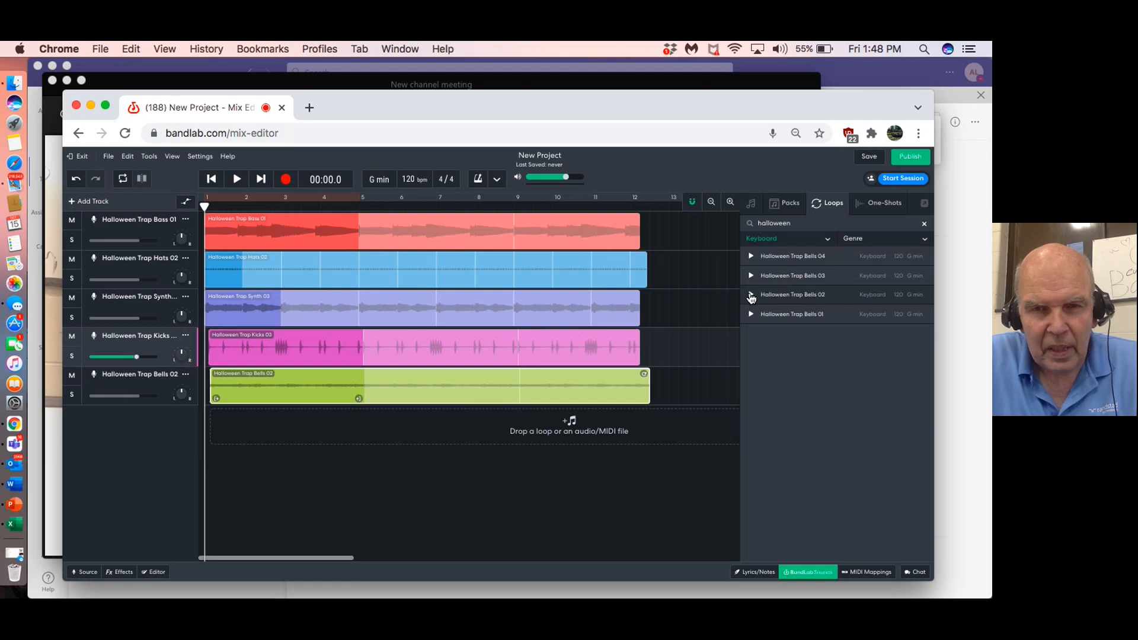
- Filter the Halloween loops by Snare and preview Halloween Trap Snare 02 and Halloween Trap Snare 04
click(830, 242)
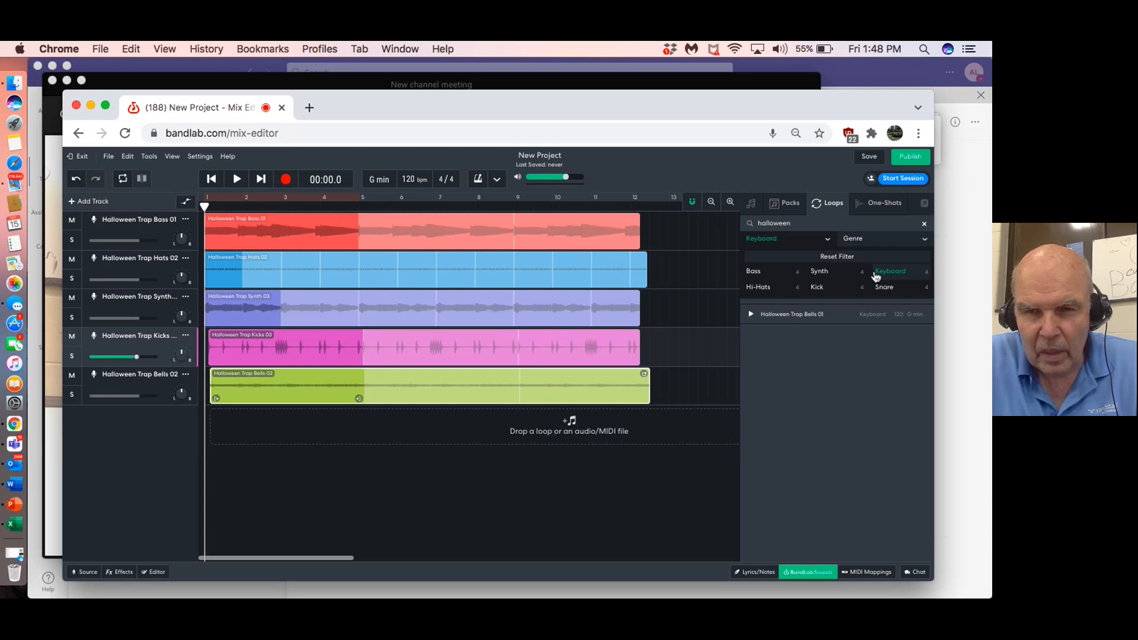
click(881, 288)
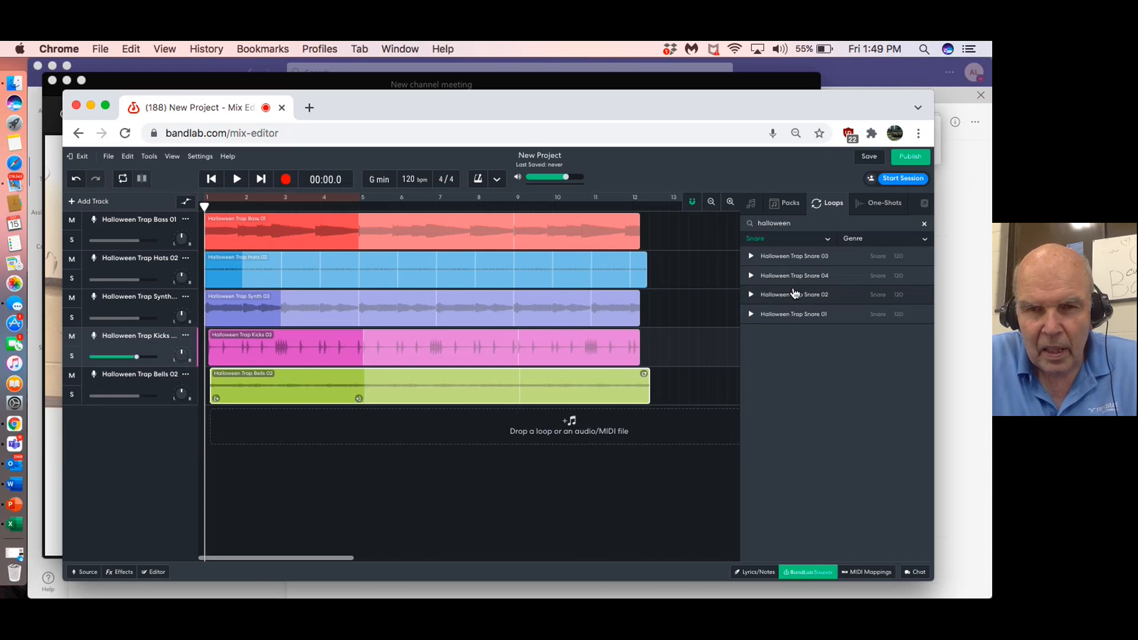
click(753, 295)
click(753, 295)
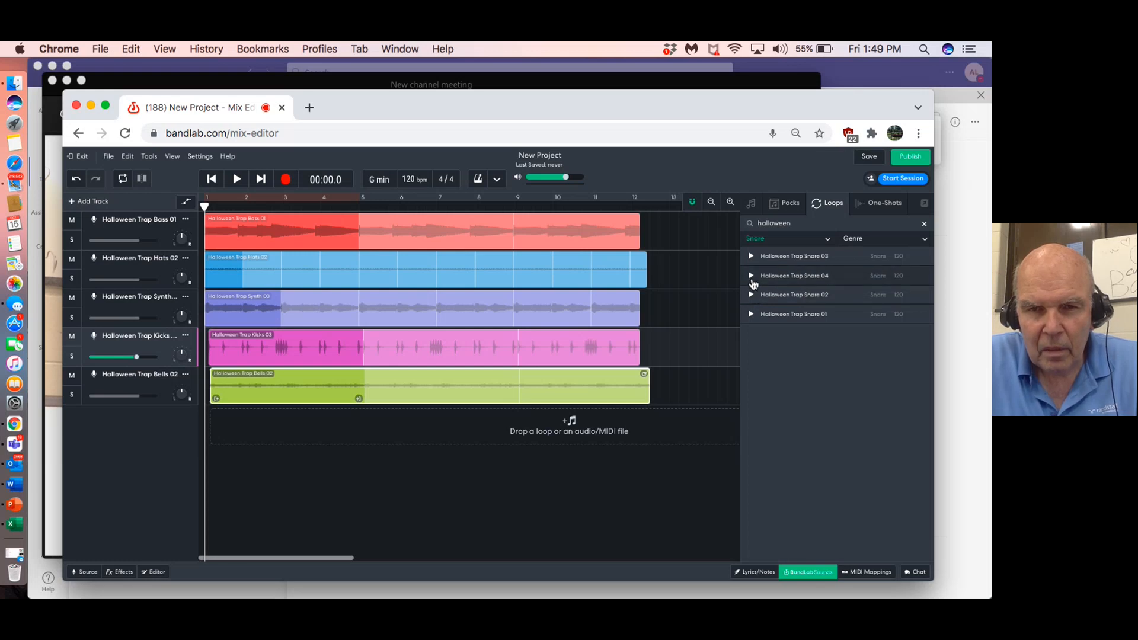
click(751, 278)
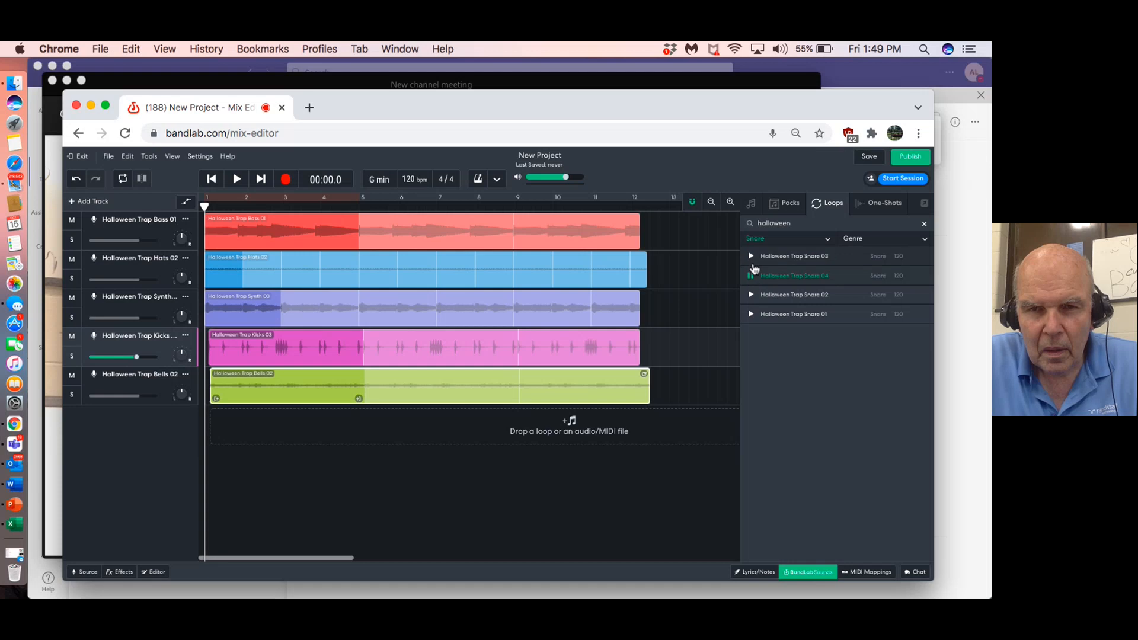
right_click(752, 274)
click(752, 270)
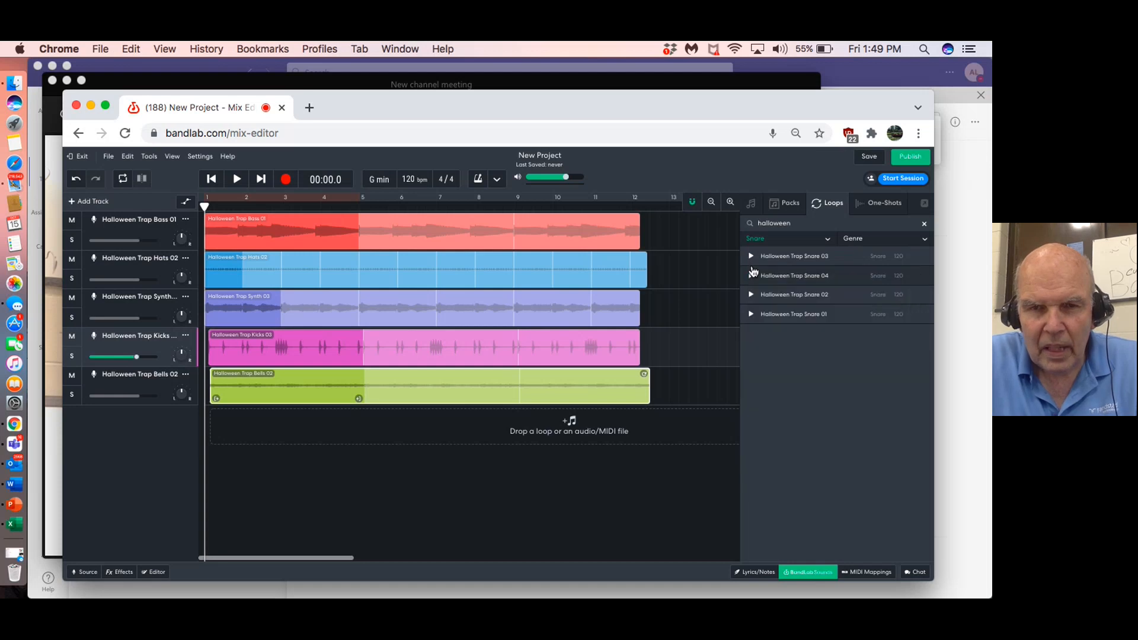
- Add Halloween Trap Snare 04 on a new track near bar 1, loop it to just past bar 12, and play back part of the mix
drag(753, 278, 233, 422)
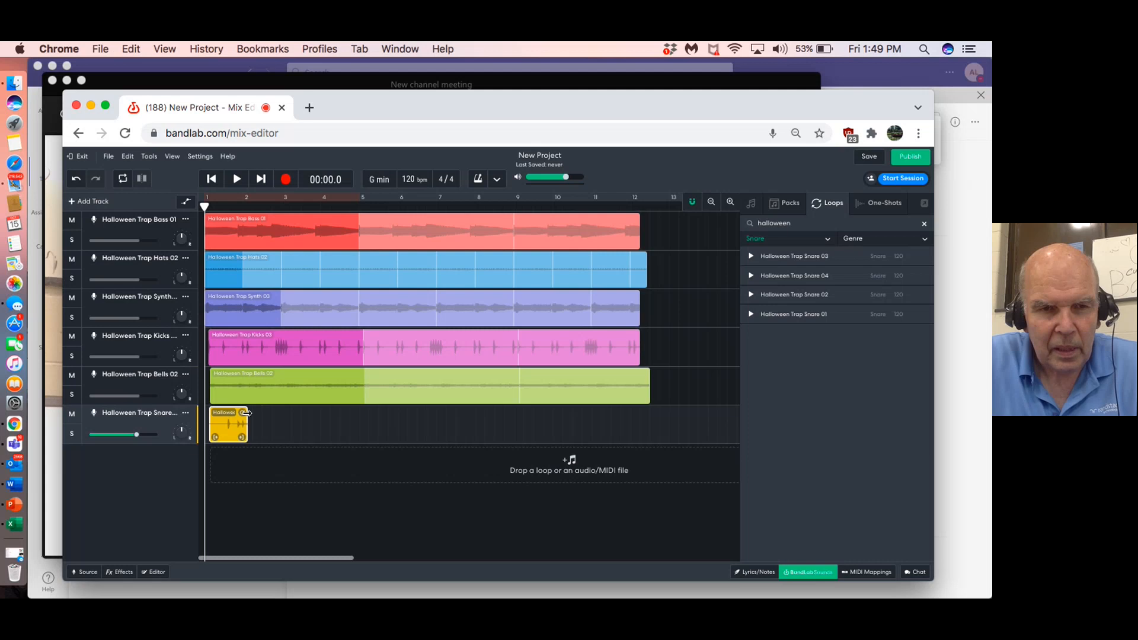
drag(245, 413, 656, 412)
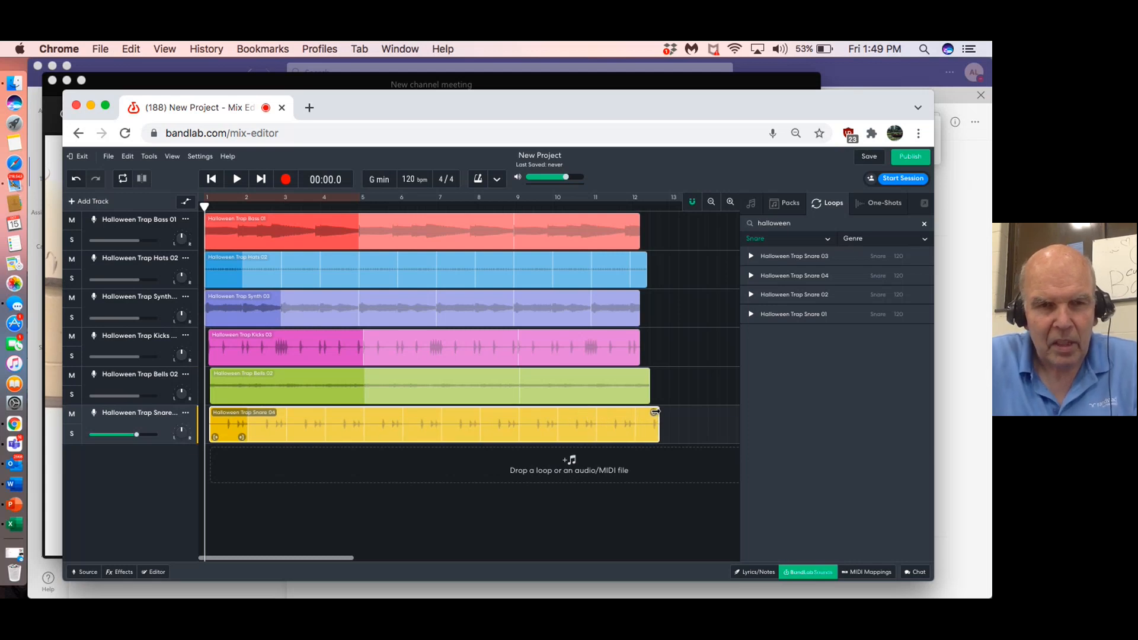
click(238, 179)
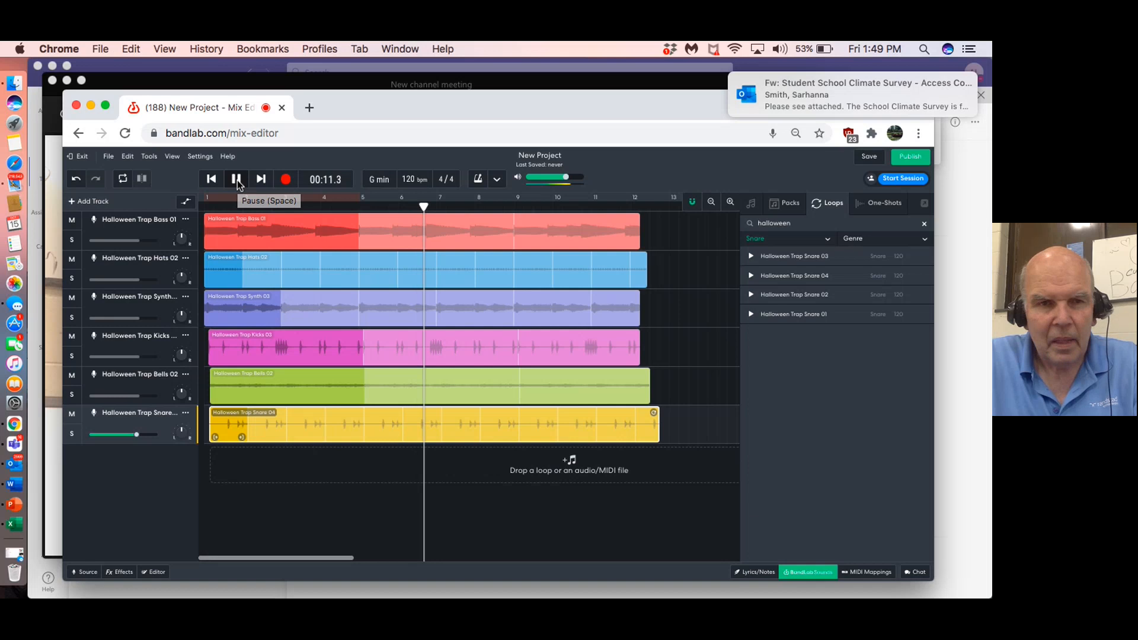
click(237, 180)
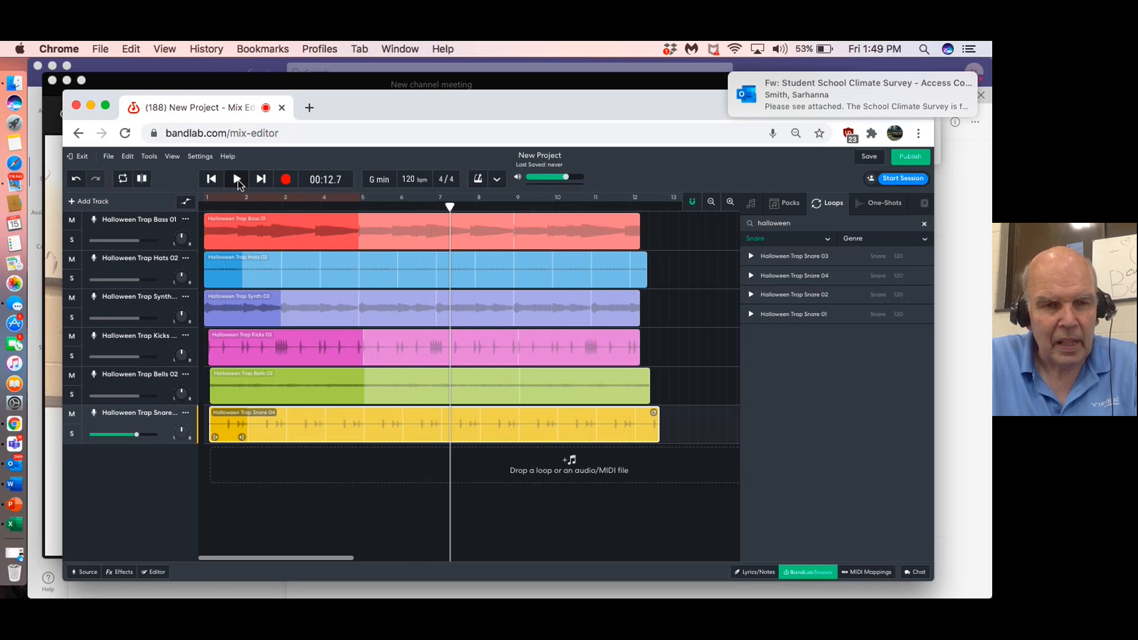
- Add a new instrument track and set its instrument to the Scary Sounds Pad from Special Effects
click(73, 201)
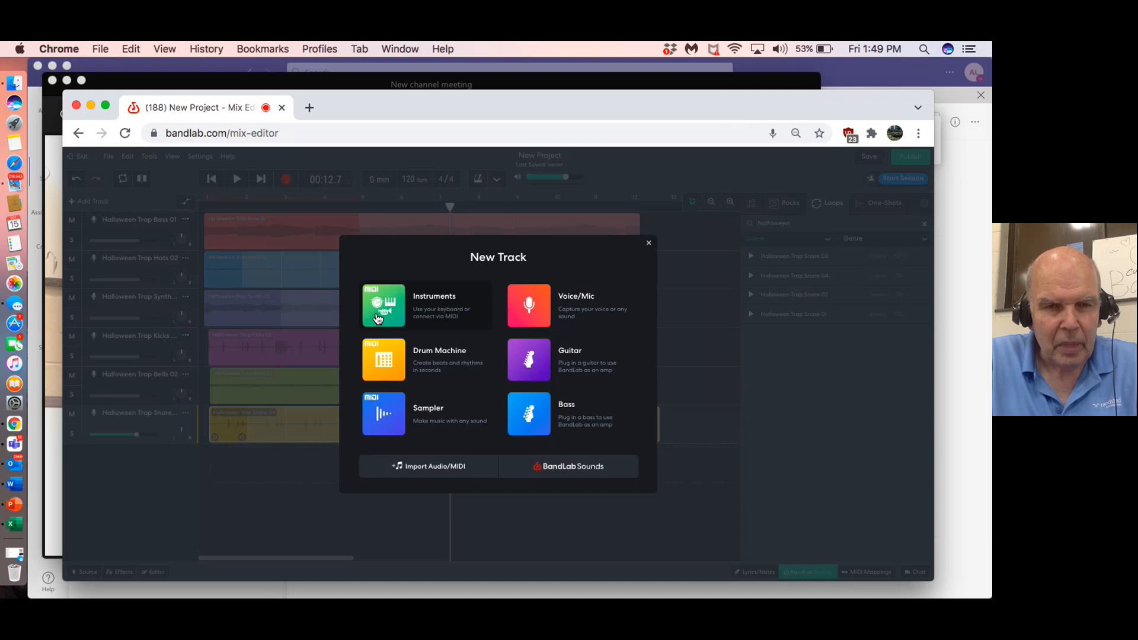
click(377, 319)
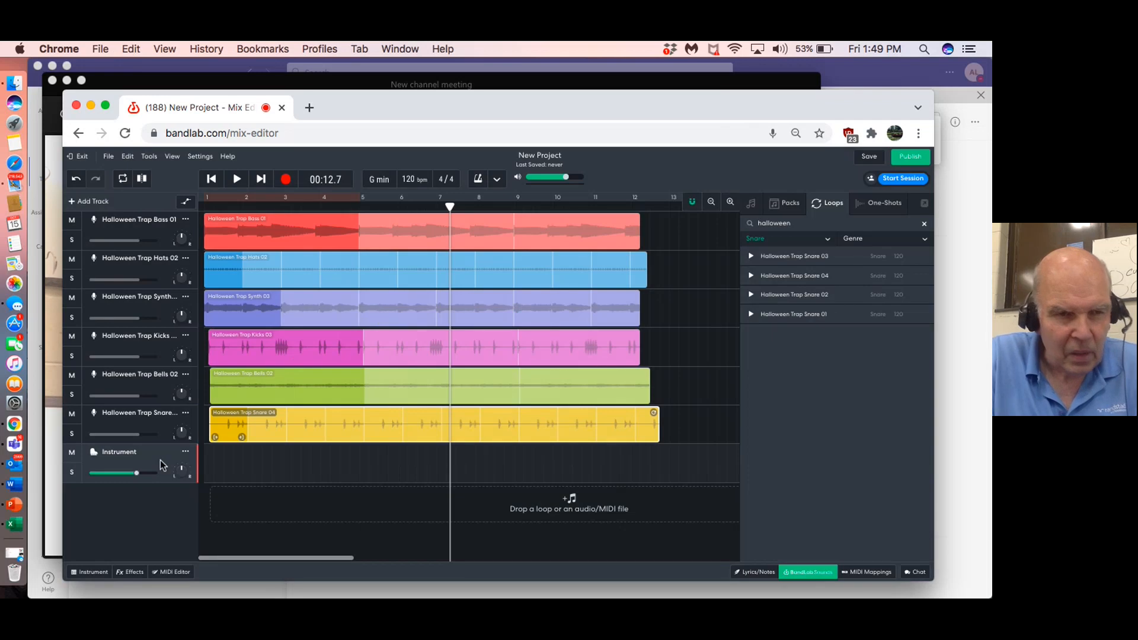
click(94, 454)
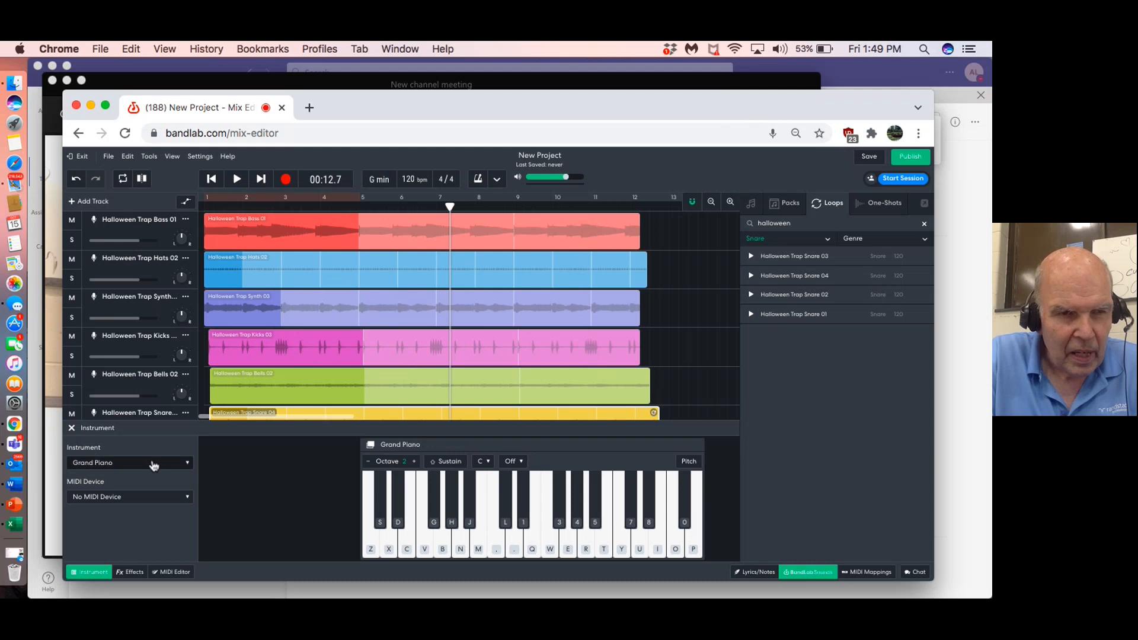
click(186, 466)
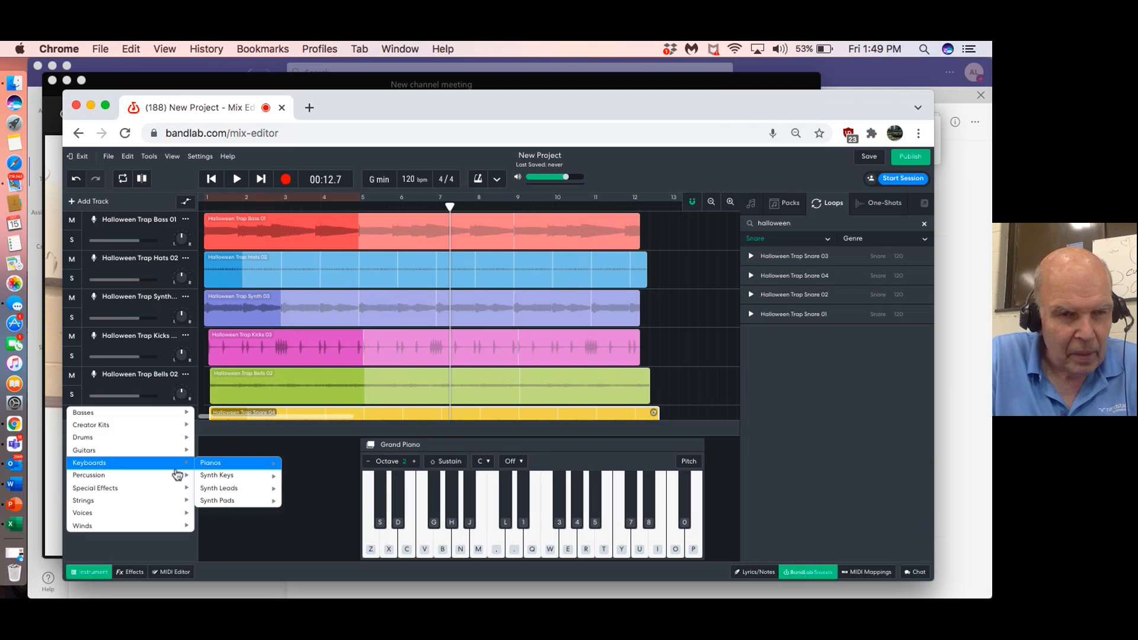
mouse_move(178, 491)
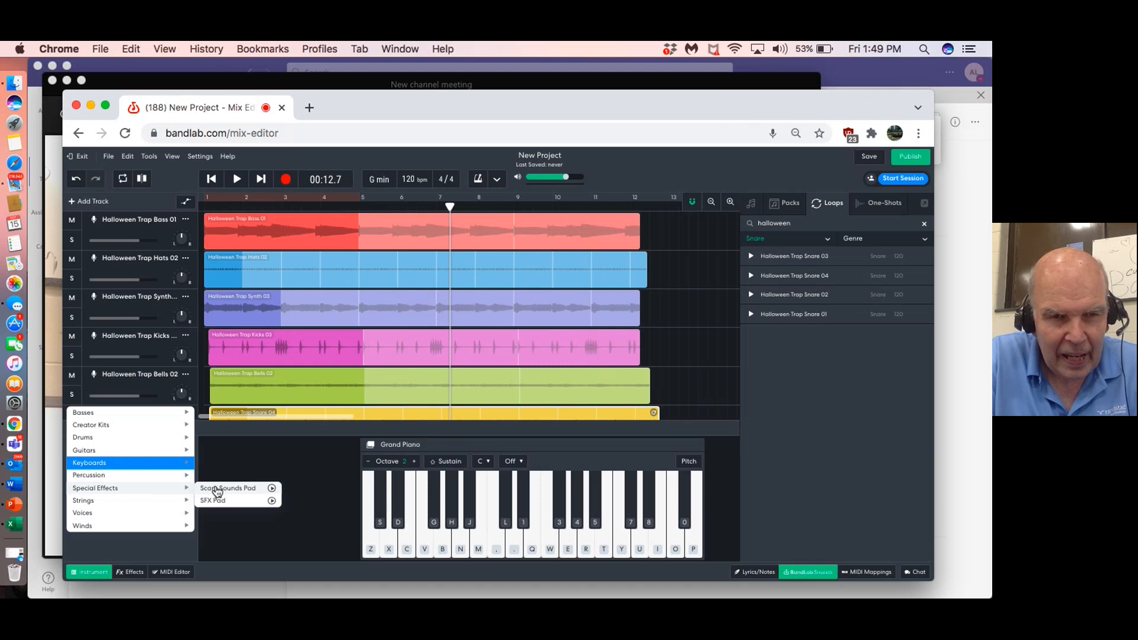
click(211, 489)
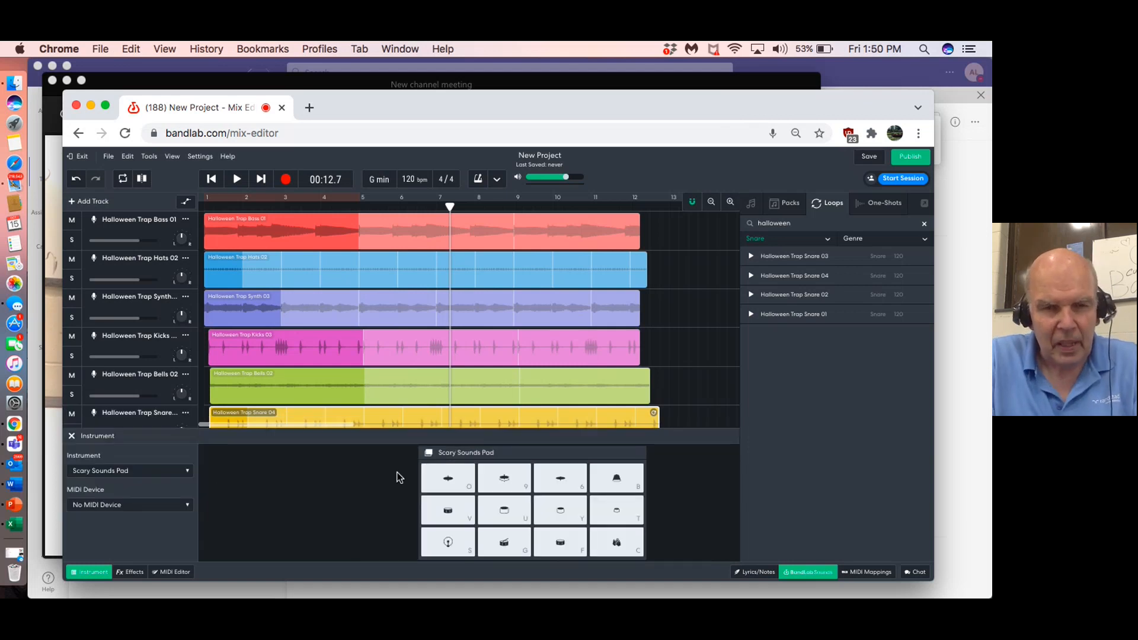
- Audition the individual sounds of the Scary Sounds Pad
click(454, 485)
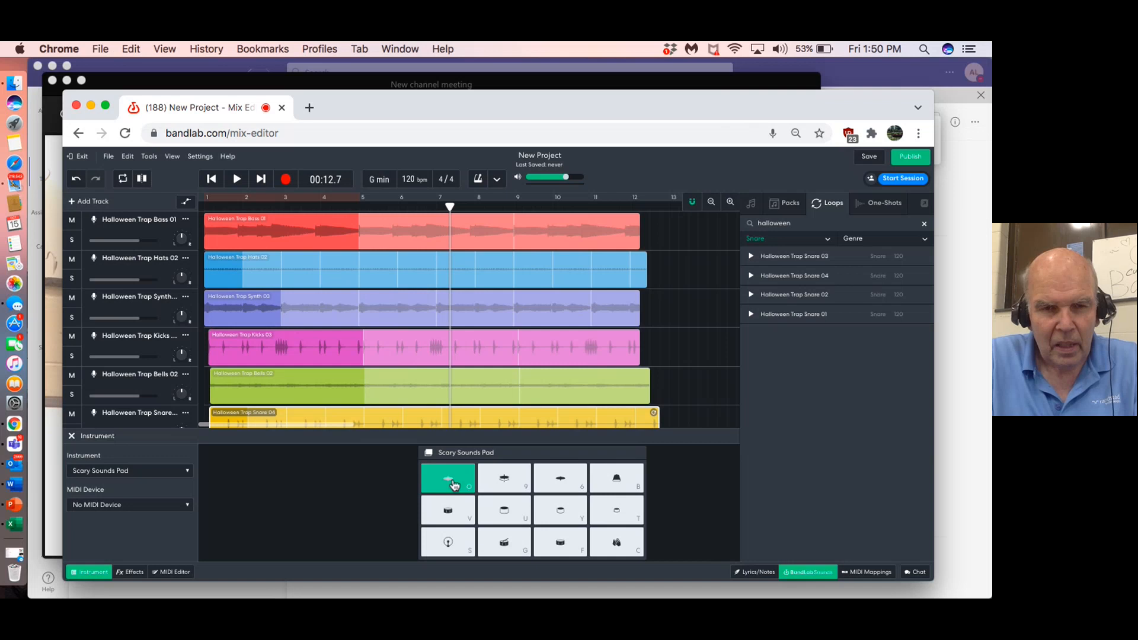
click(447, 514)
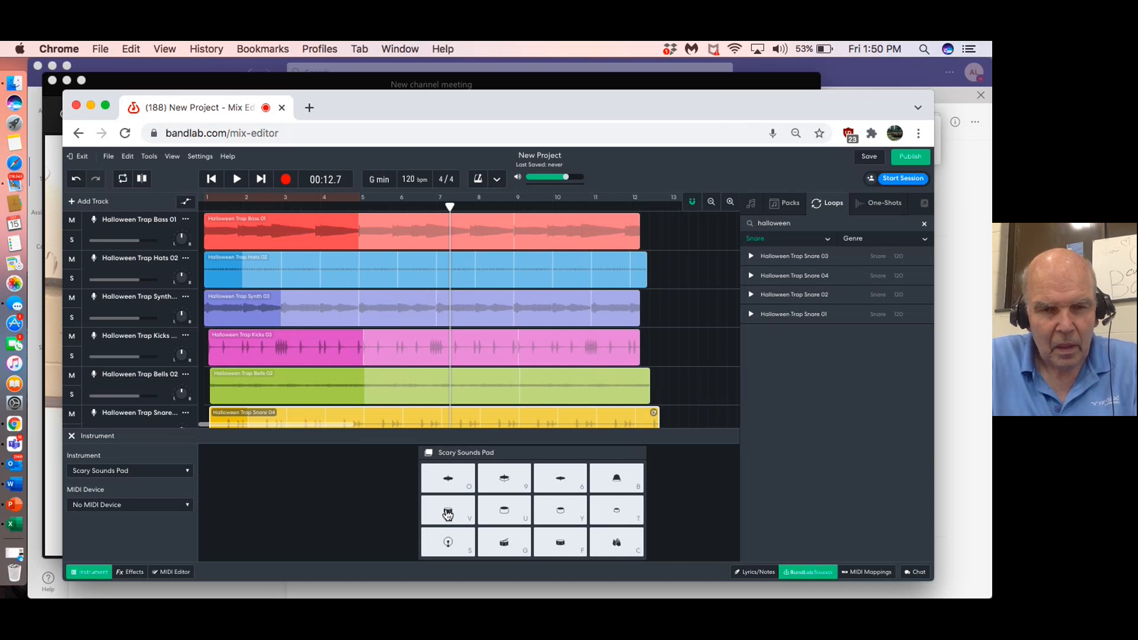
click(448, 544)
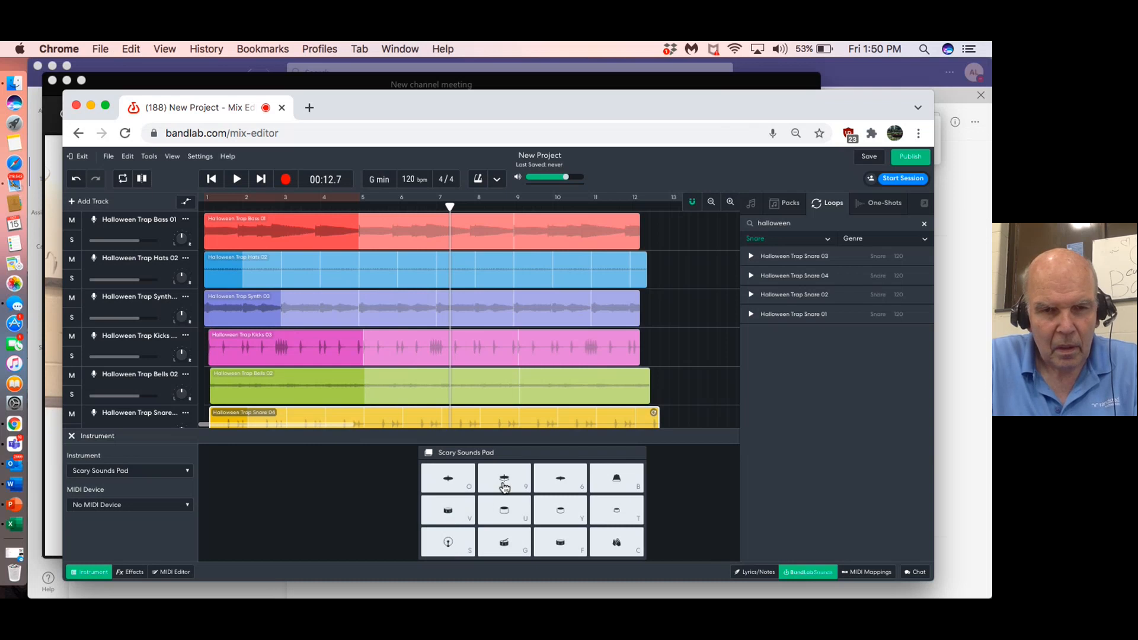
click(507, 512)
click(502, 545)
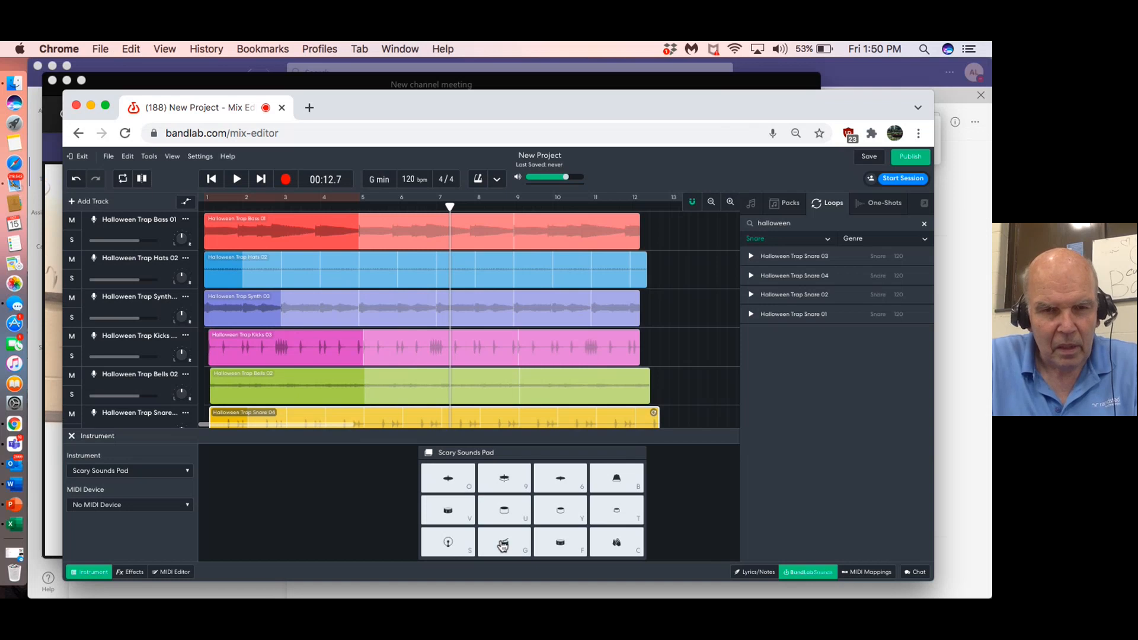
click(570, 481)
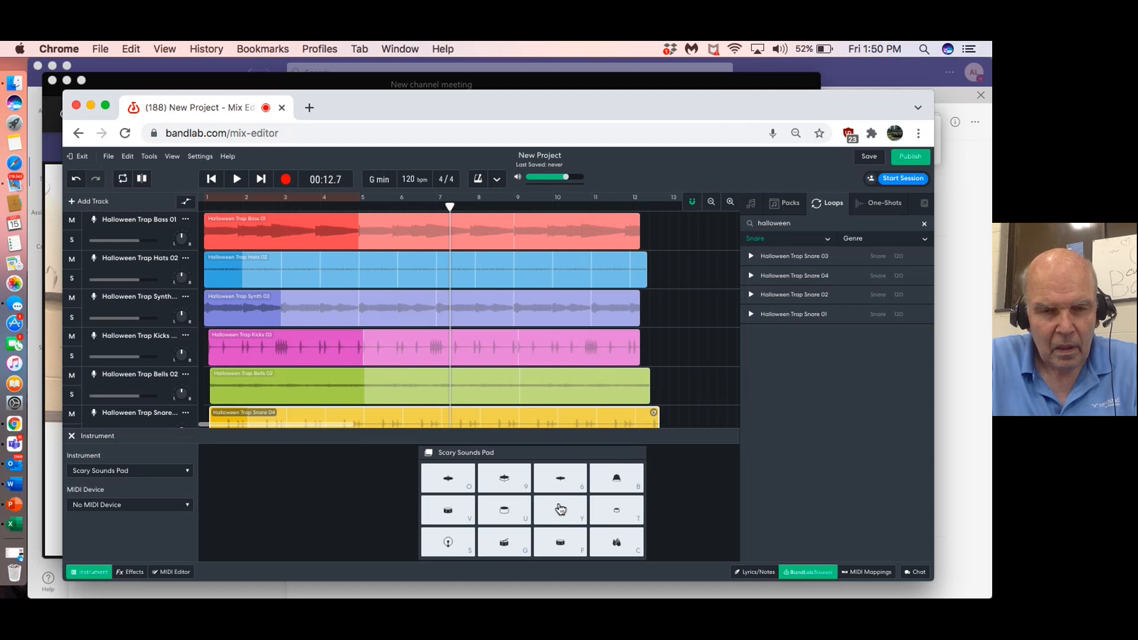
click(557, 540)
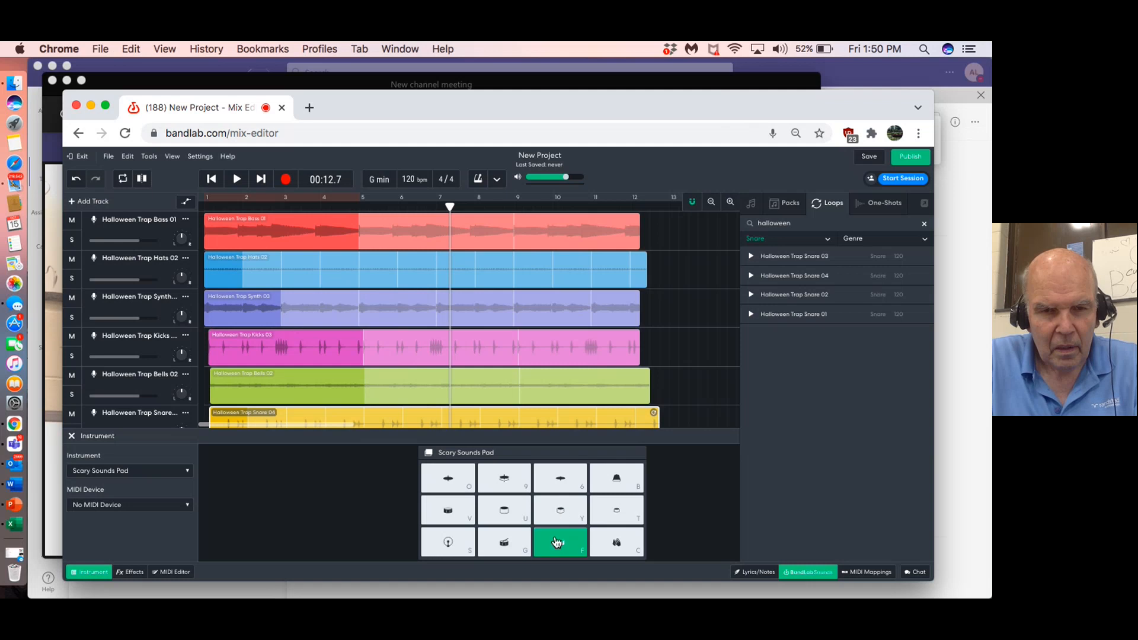
click(614, 541)
click(625, 508)
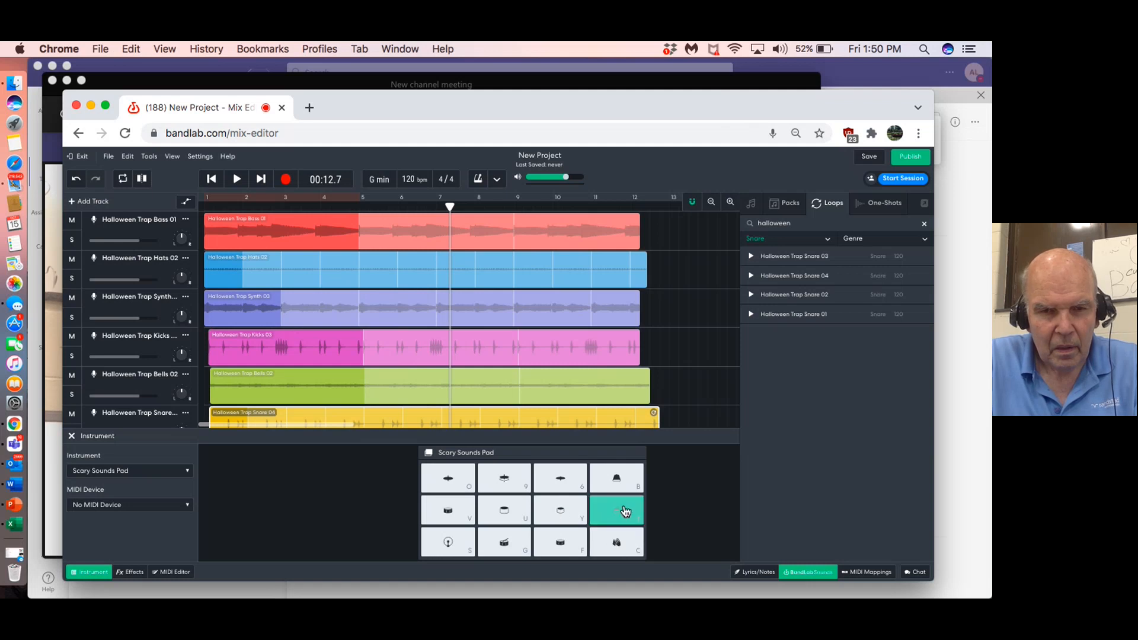
click(628, 485)
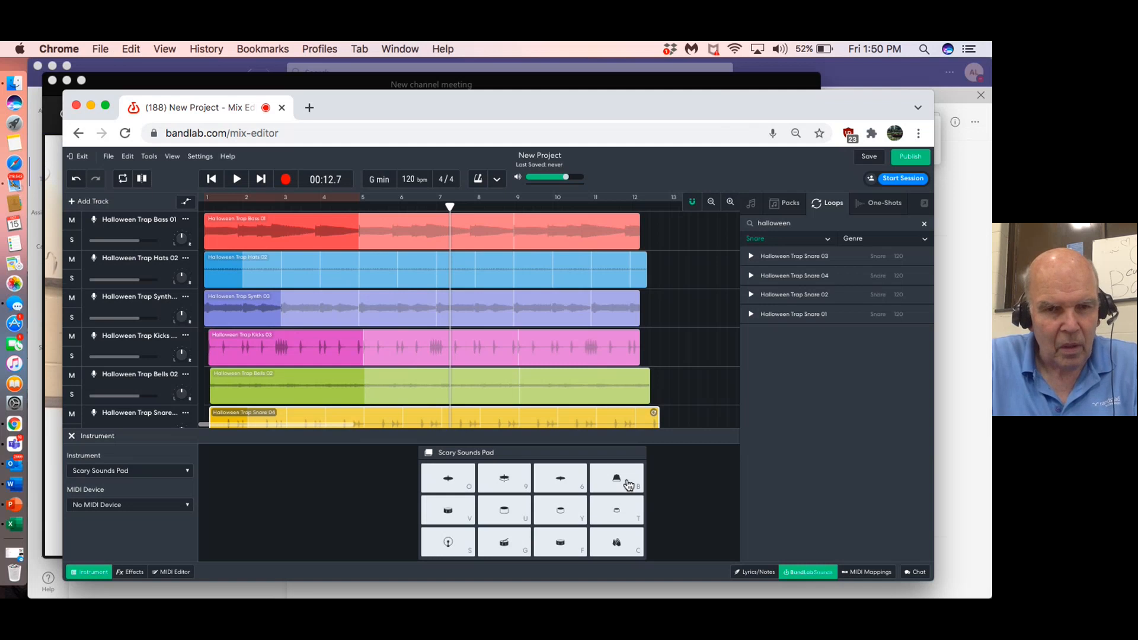
click(628, 484)
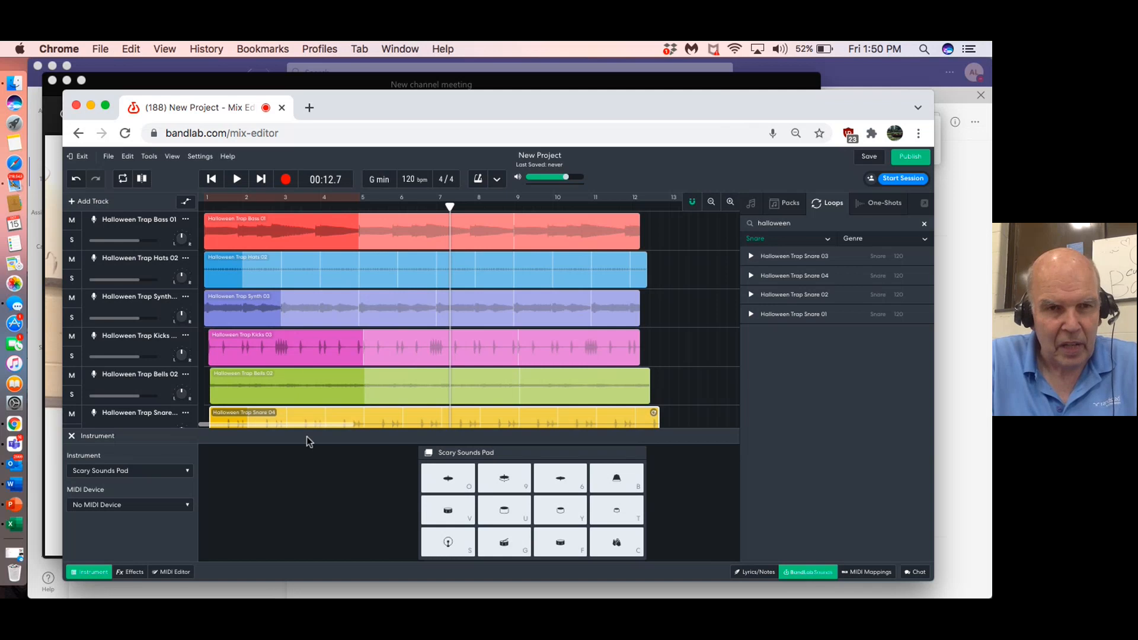
- Record on the Scary Sounds Pad track from about 12.6 seconds, playing the S pad repeatedly and the O pad repeatedly
click(283, 180)
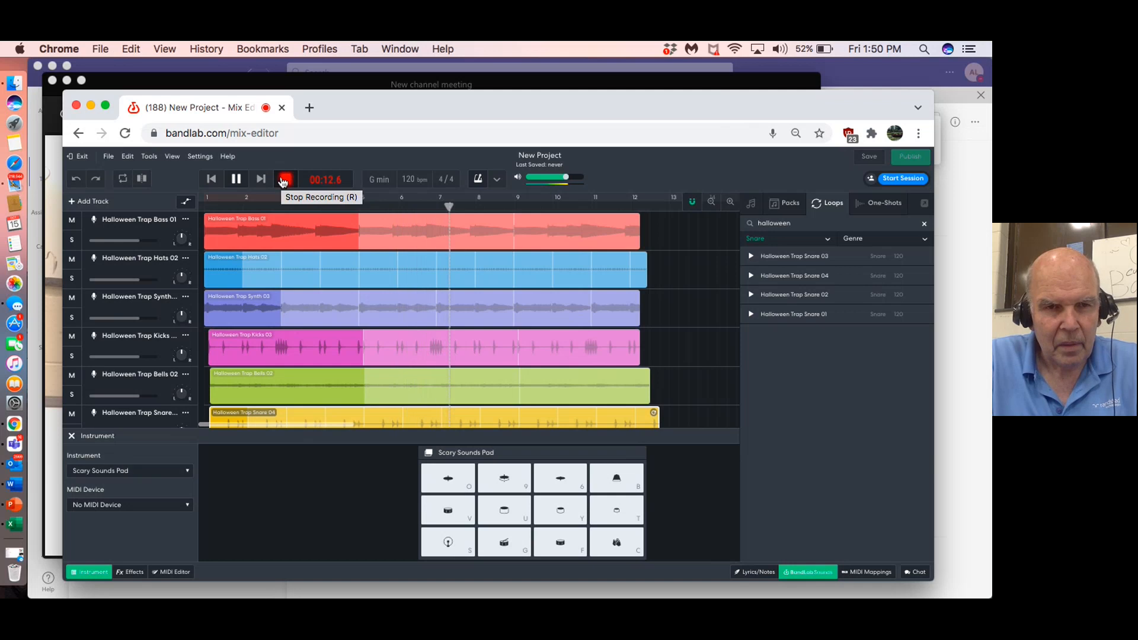
click(450, 543)
click(449, 543)
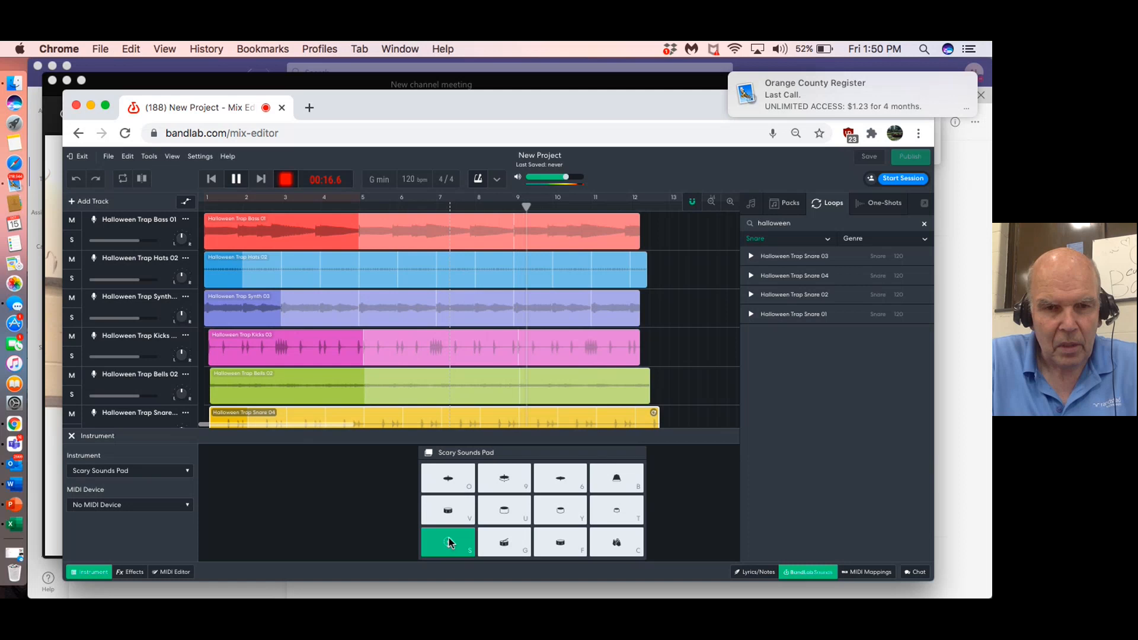
click(450, 543)
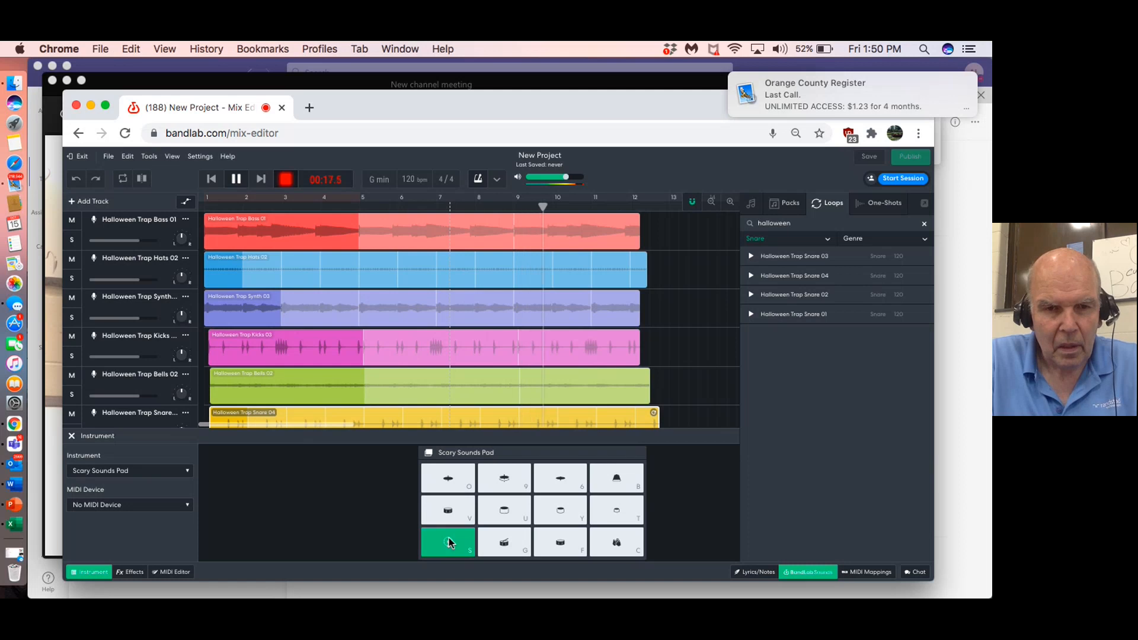
click(451, 485)
click(452, 485)
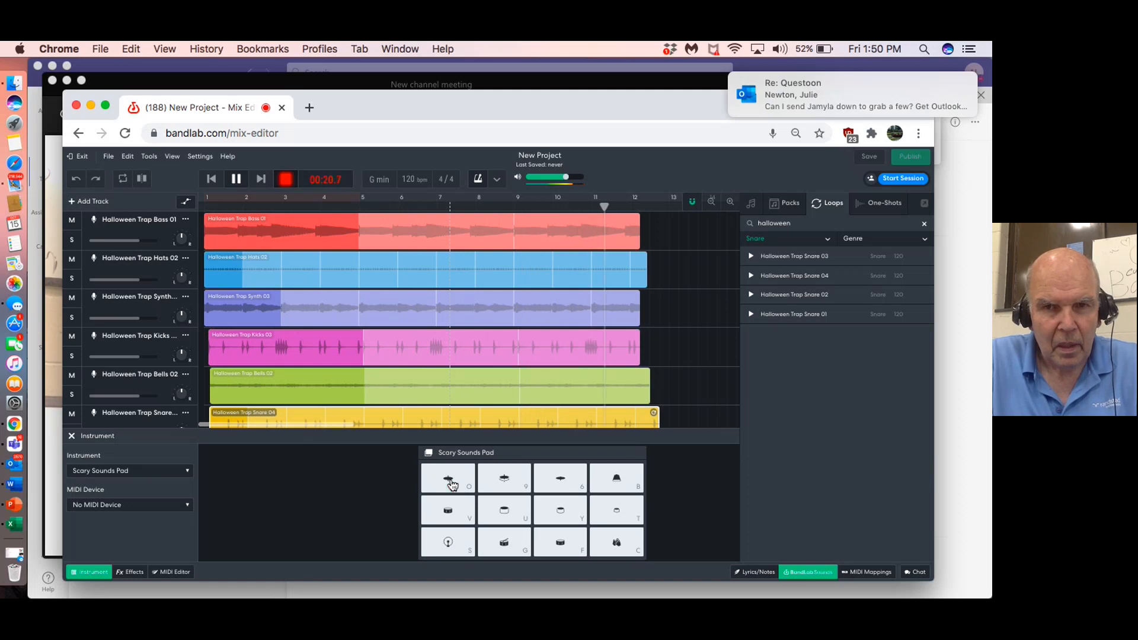
click(451, 485)
click(452, 484)
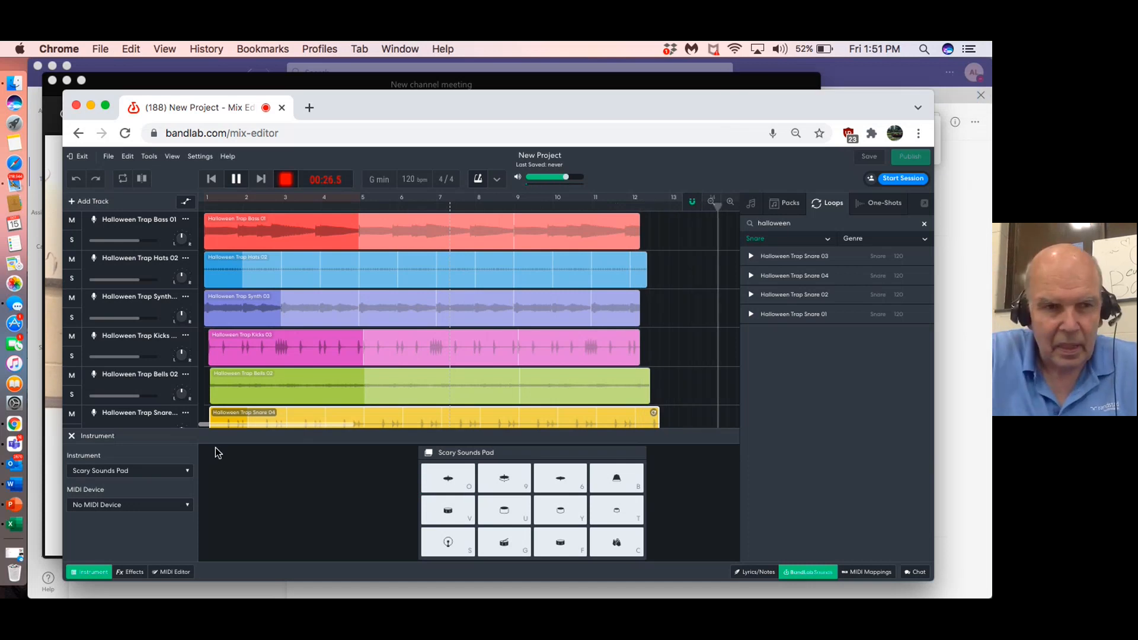
- Switch to Outlook, open the inbox message "Re: Questoon" and send the reply "yes"
click(14, 464)
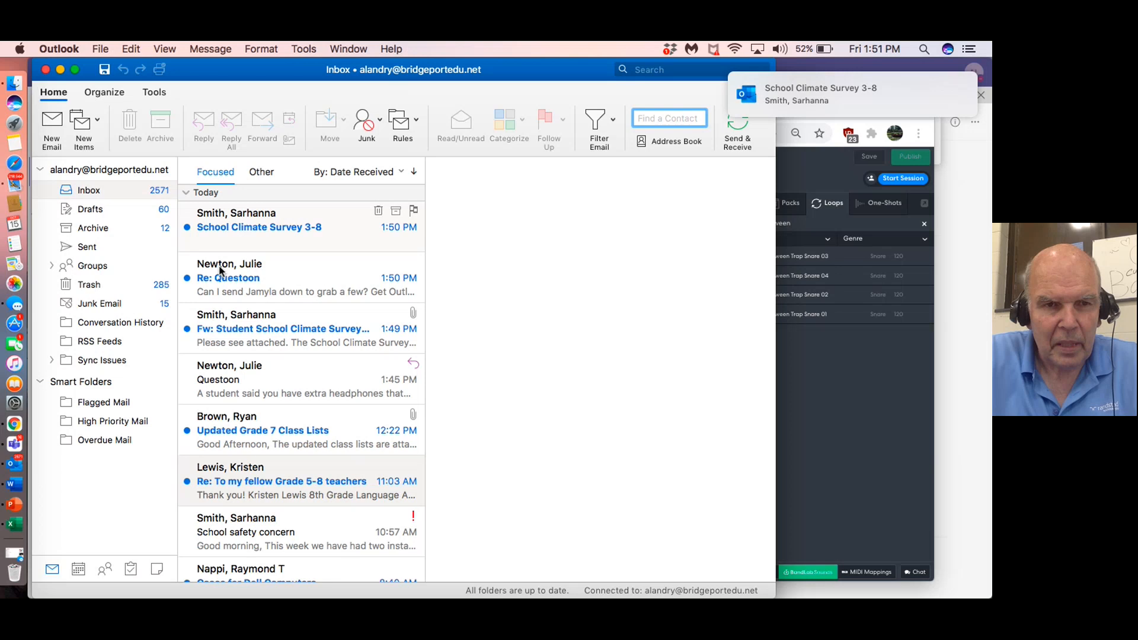
click(219, 270)
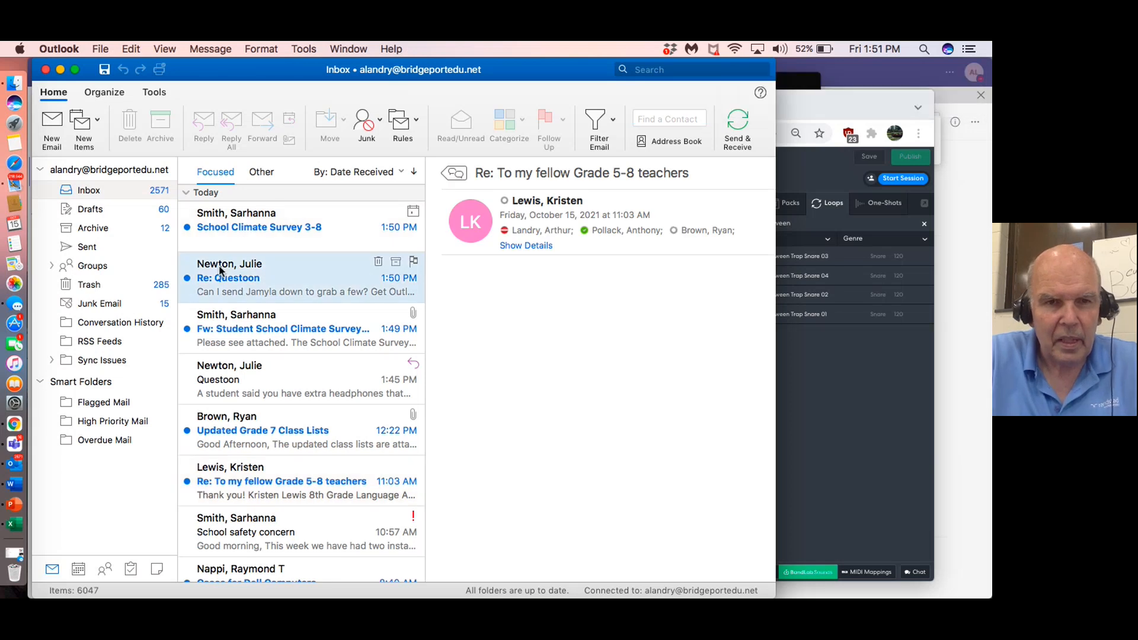
double_click(219, 270)
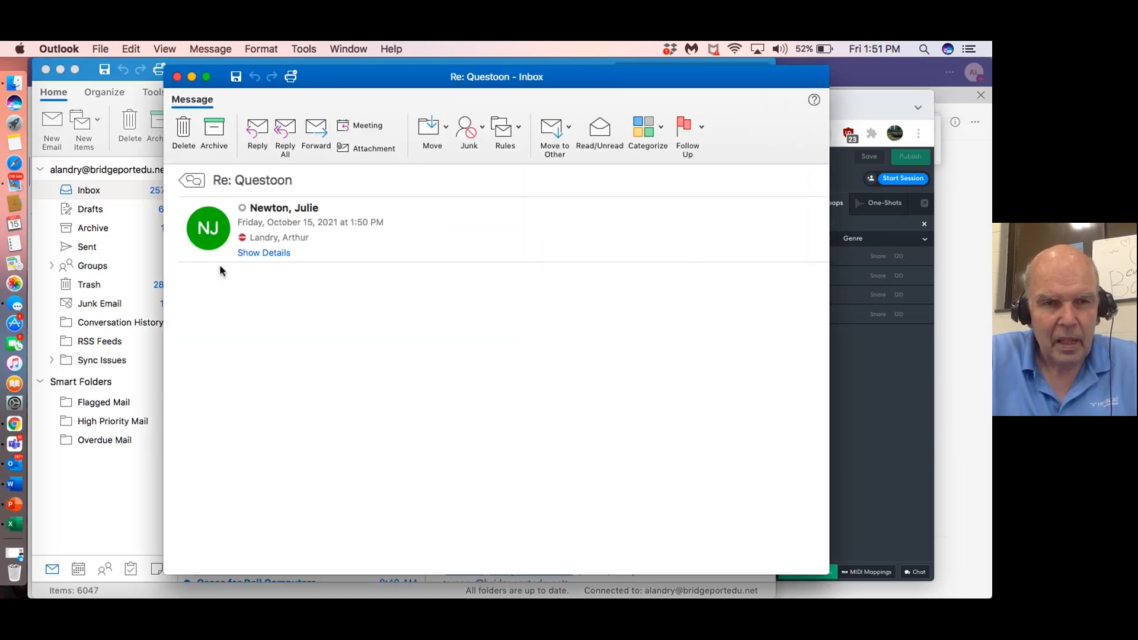
click(257, 142)
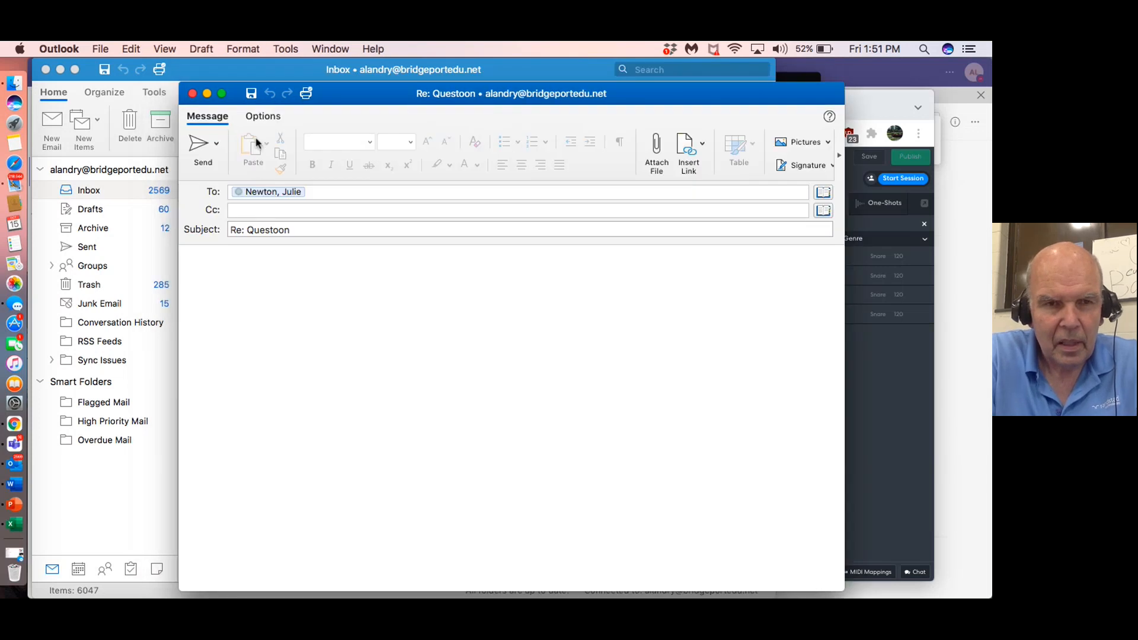
text(yes)
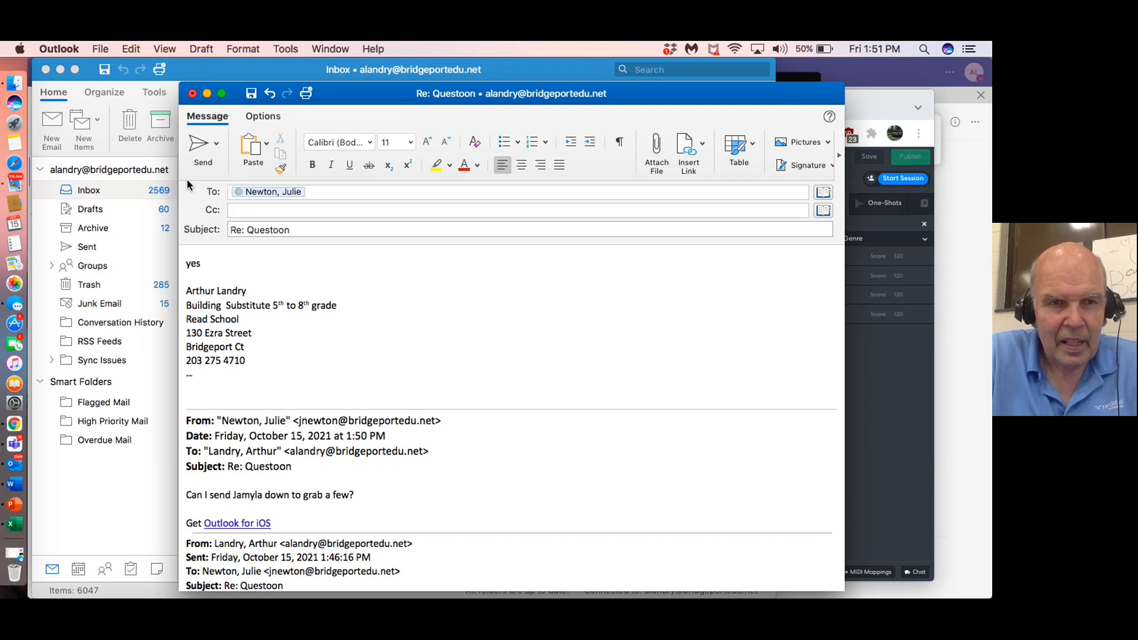
click(196, 164)
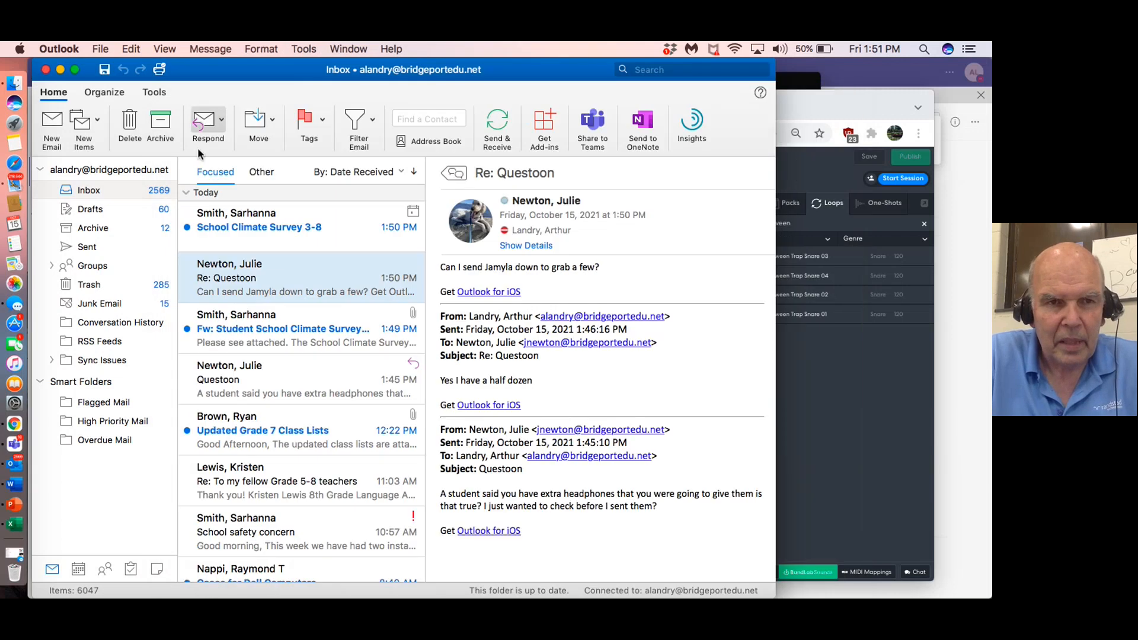
- Switch back to BandLab, stop the running recording and delete the Scary Sounds Pad instrument track
click(62, 70)
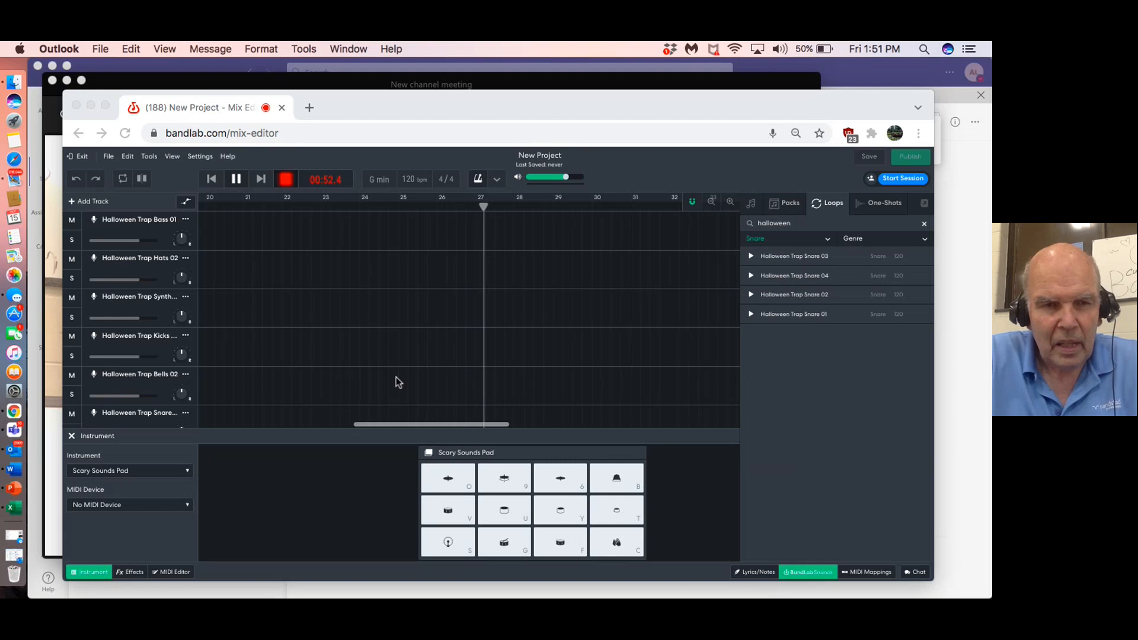
click(73, 435)
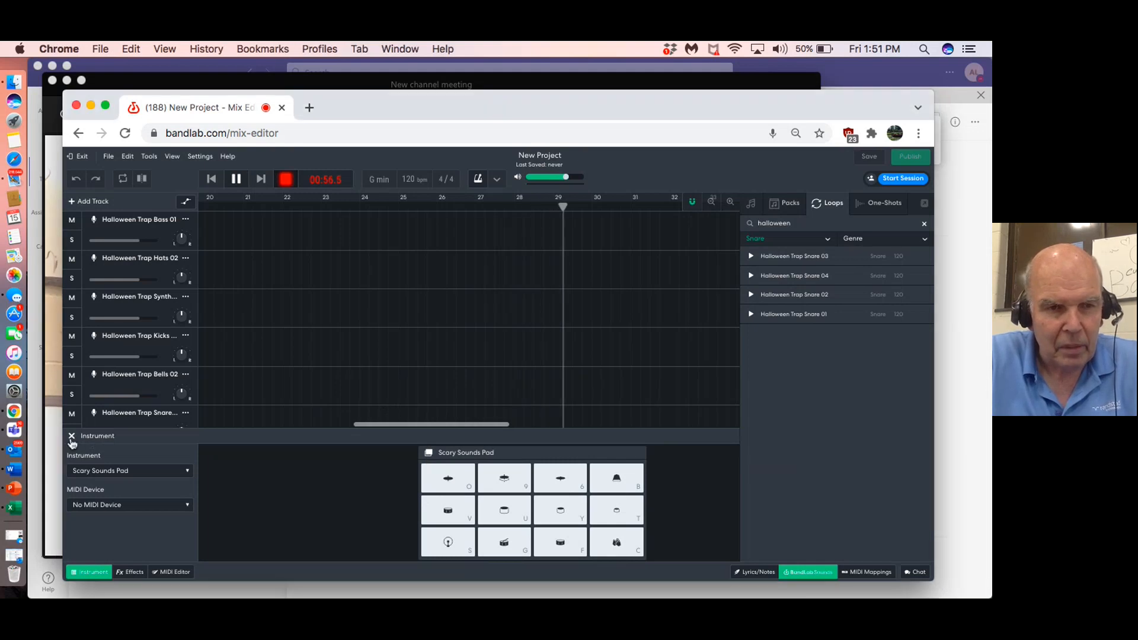
click(72, 437)
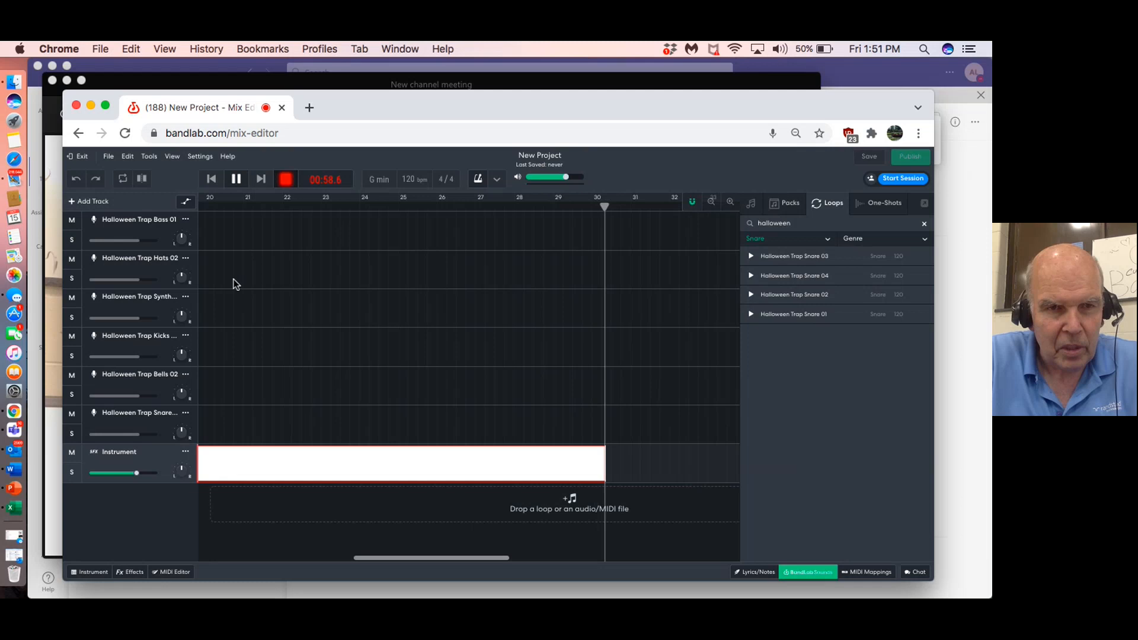
click(236, 180)
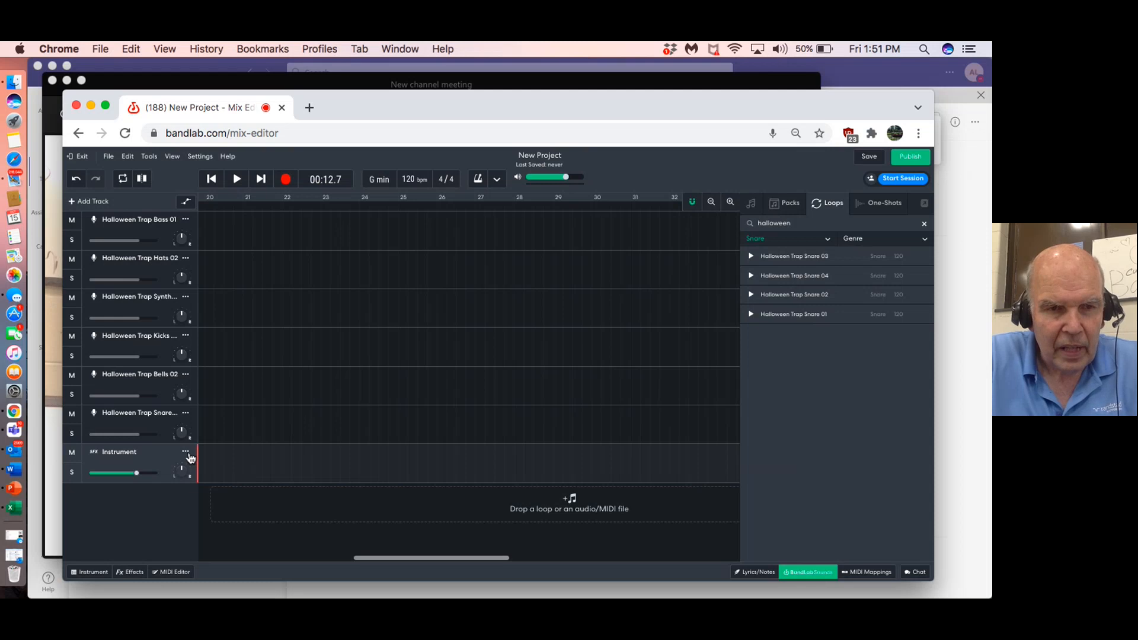
click(187, 454)
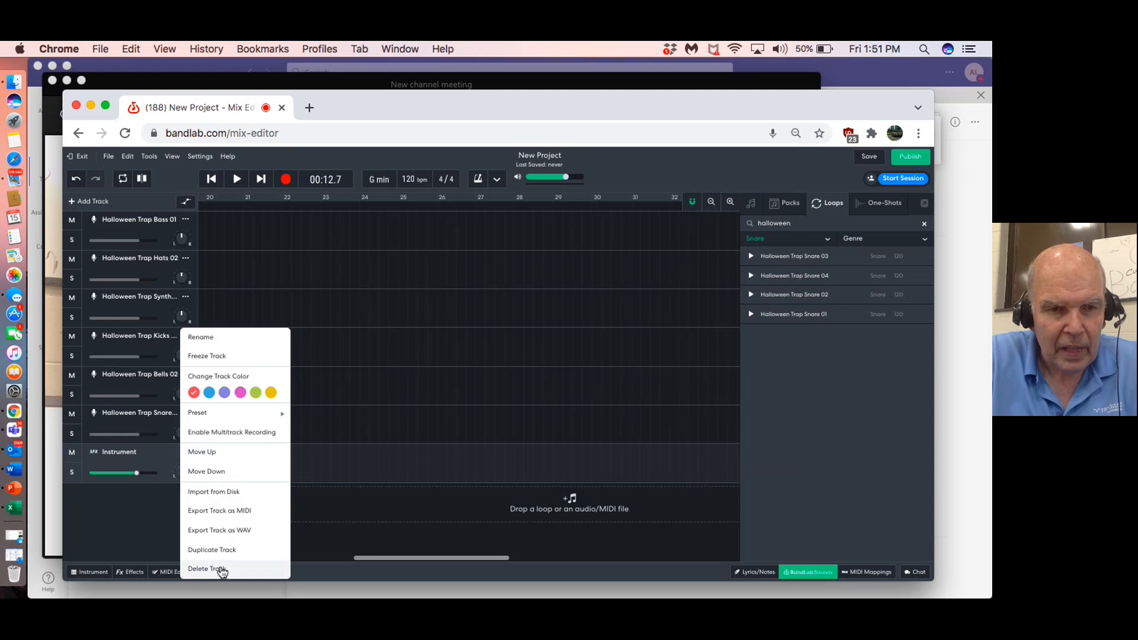
click(220, 569)
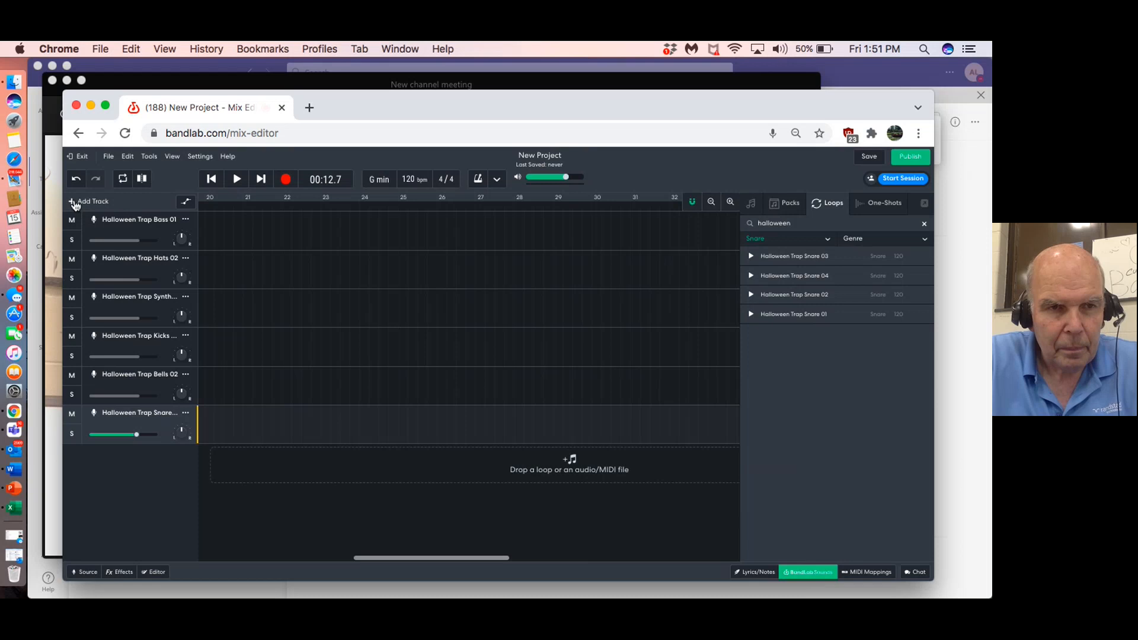
- Add a new instrument track and assign it the Scary Sounds Pad from Special Effects
click(75, 203)
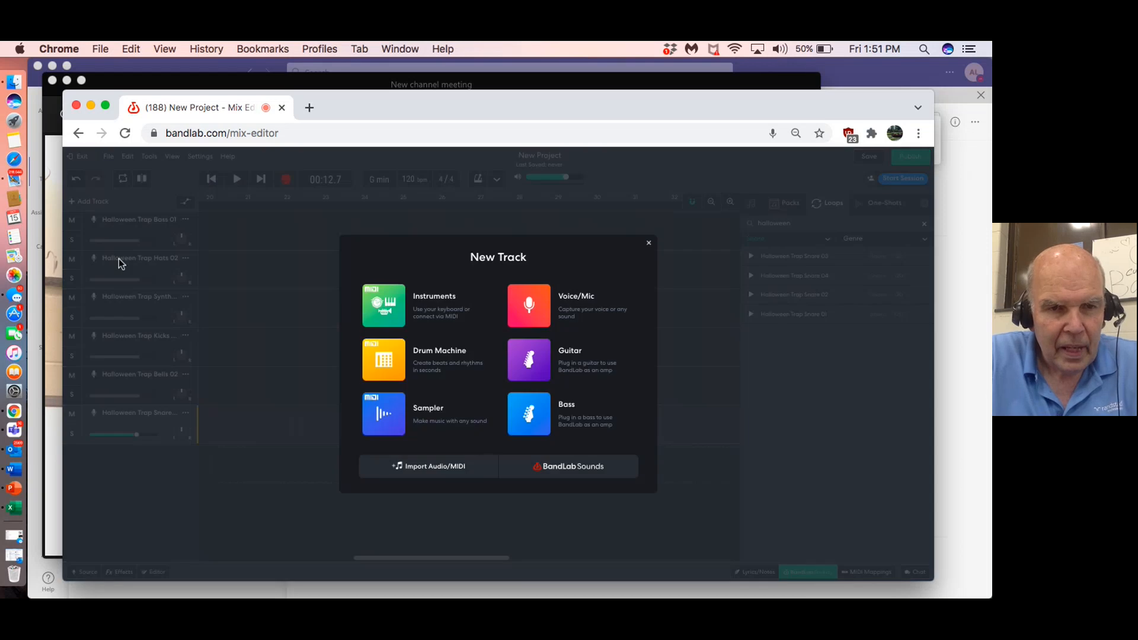
click(381, 313)
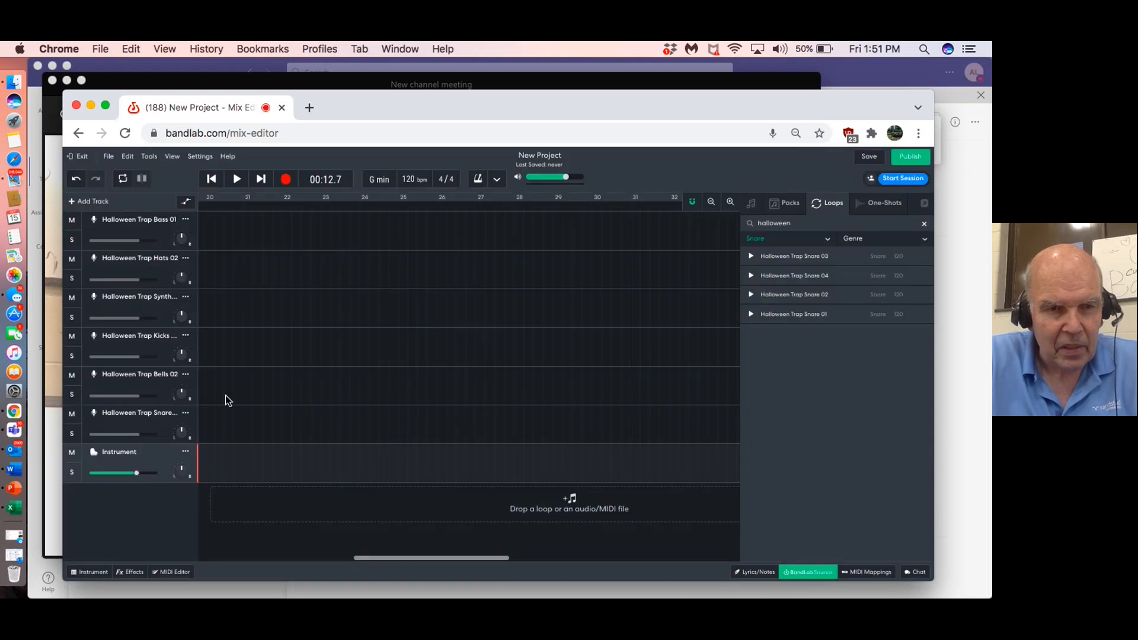
click(93, 455)
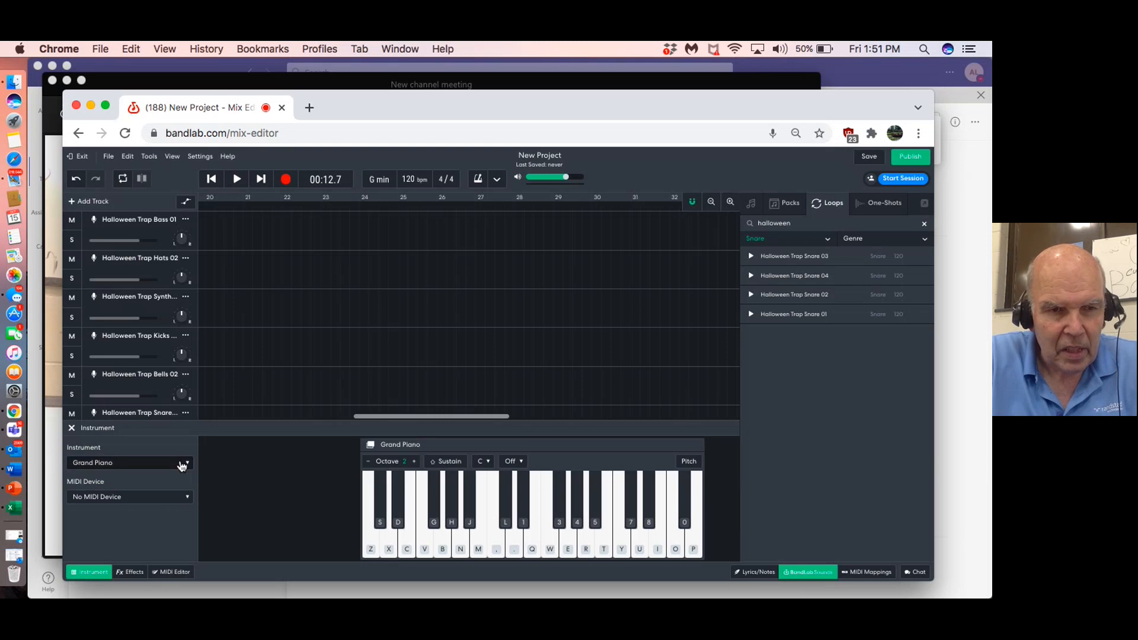
click(186, 465)
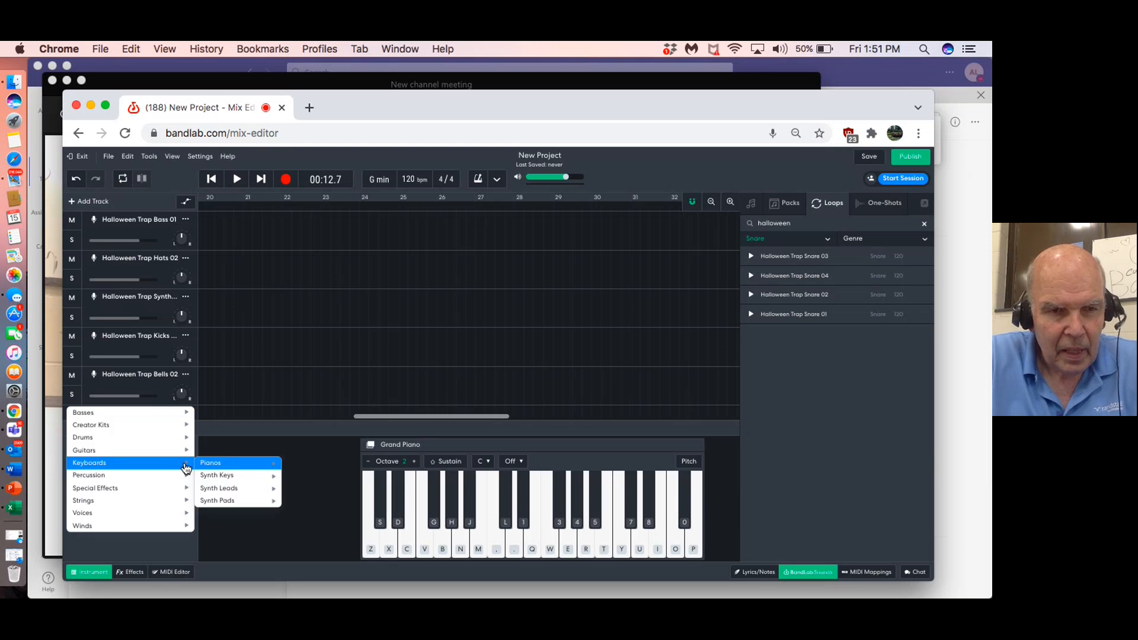
mouse_move(198, 479)
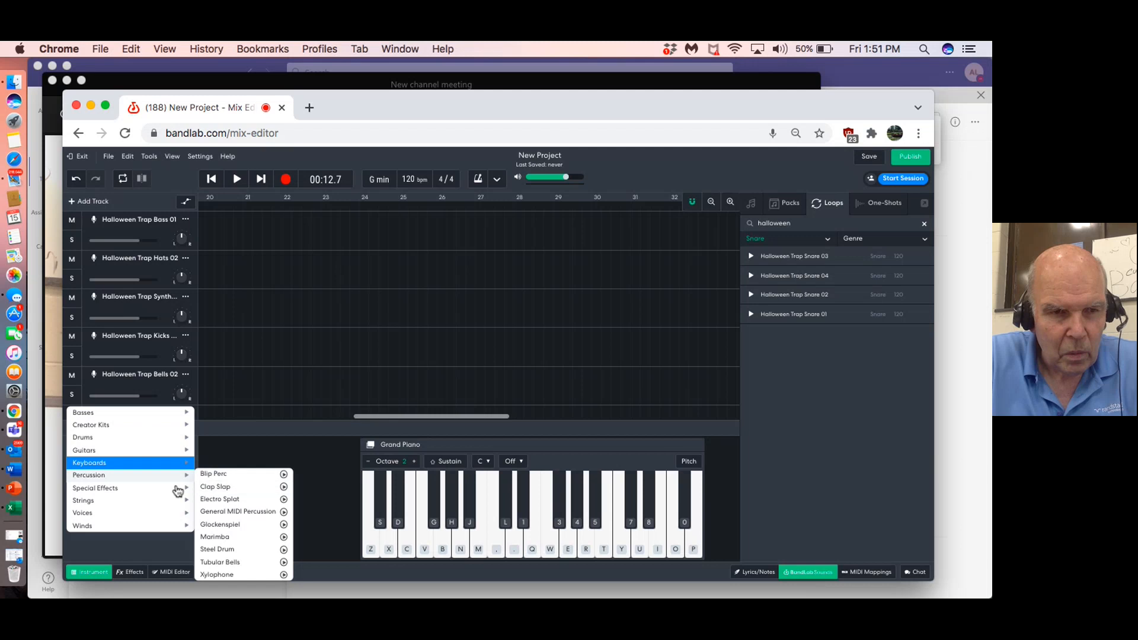
mouse_move(174, 497)
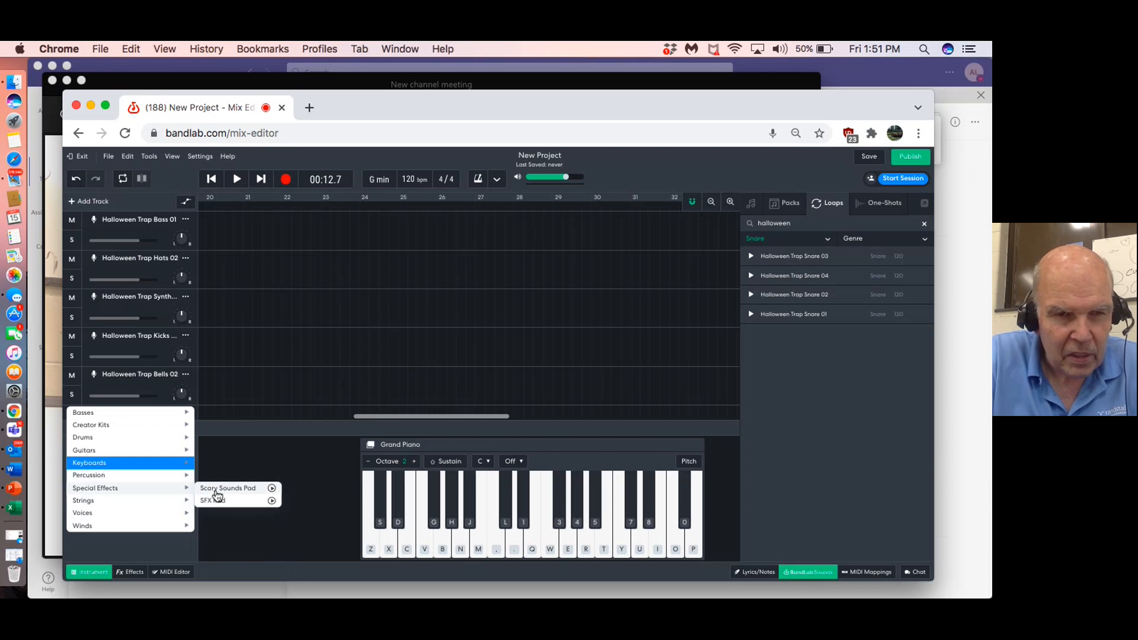
click(216, 491)
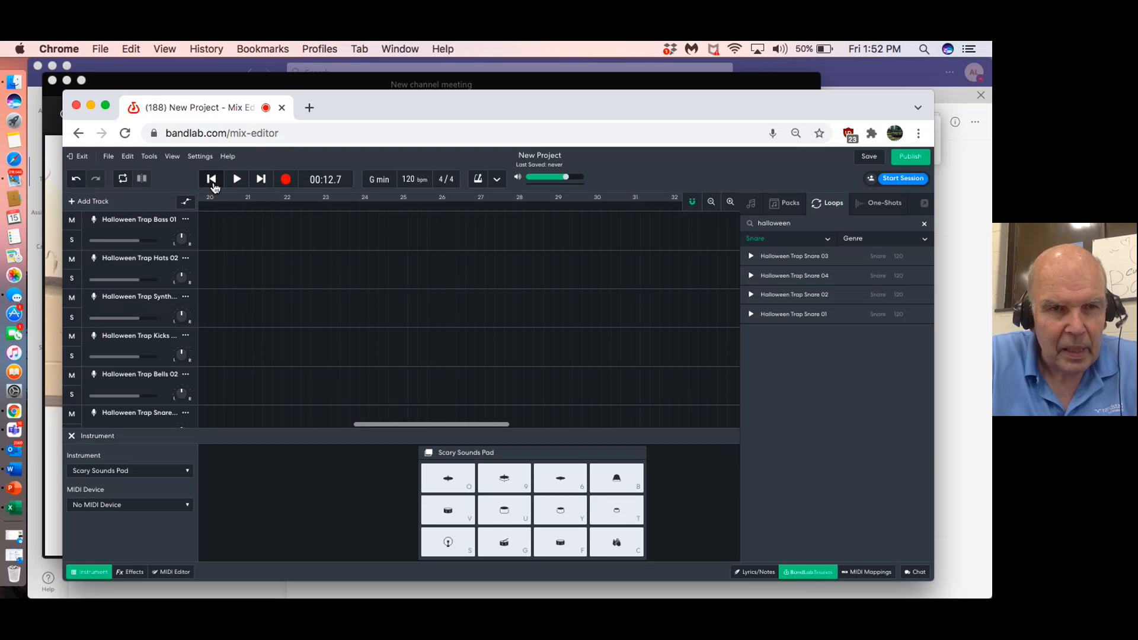
- Record about 40 seconds on the Scary Sounds Pad from the project start, playing pads S, V, 9, U, 6, B, Y, F, C and O
click(212, 182)
click(212, 180)
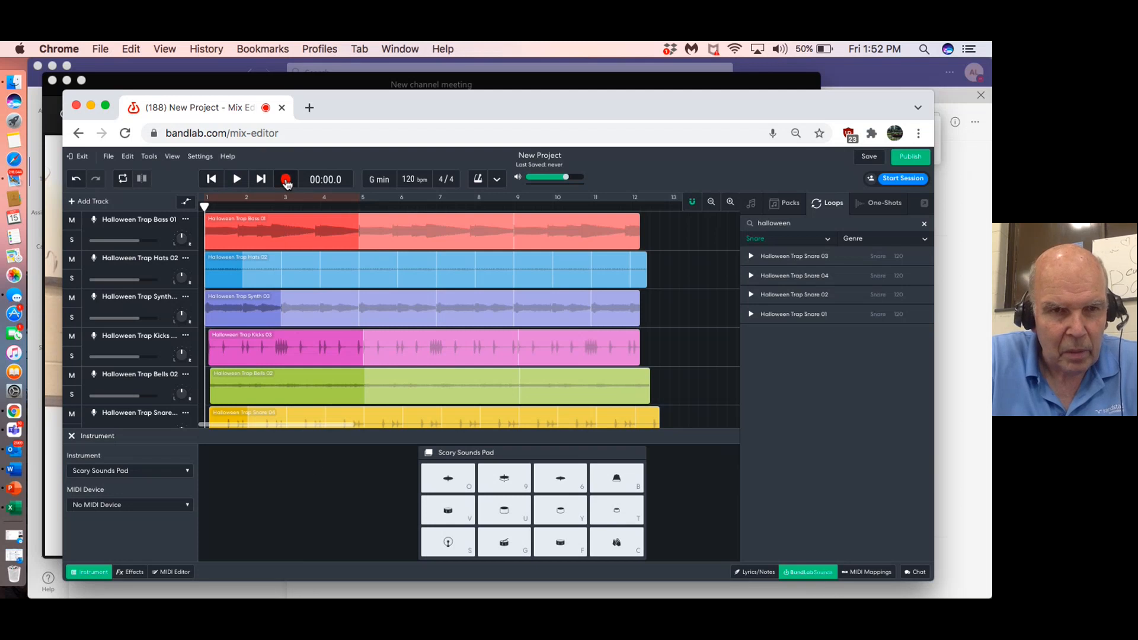
click(287, 181)
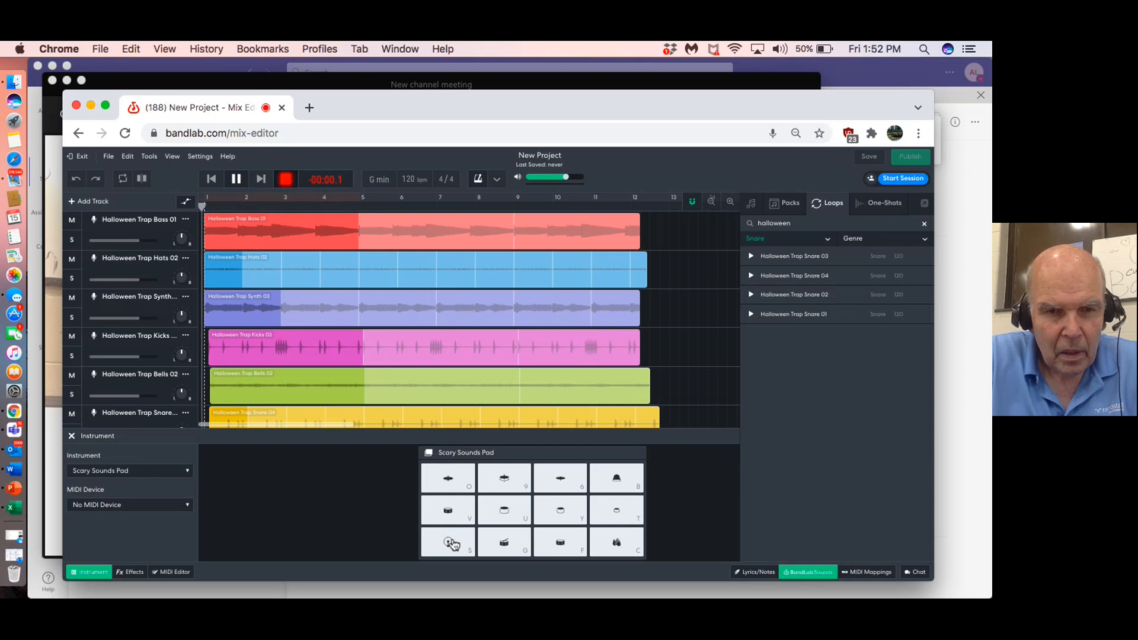
click(452, 544)
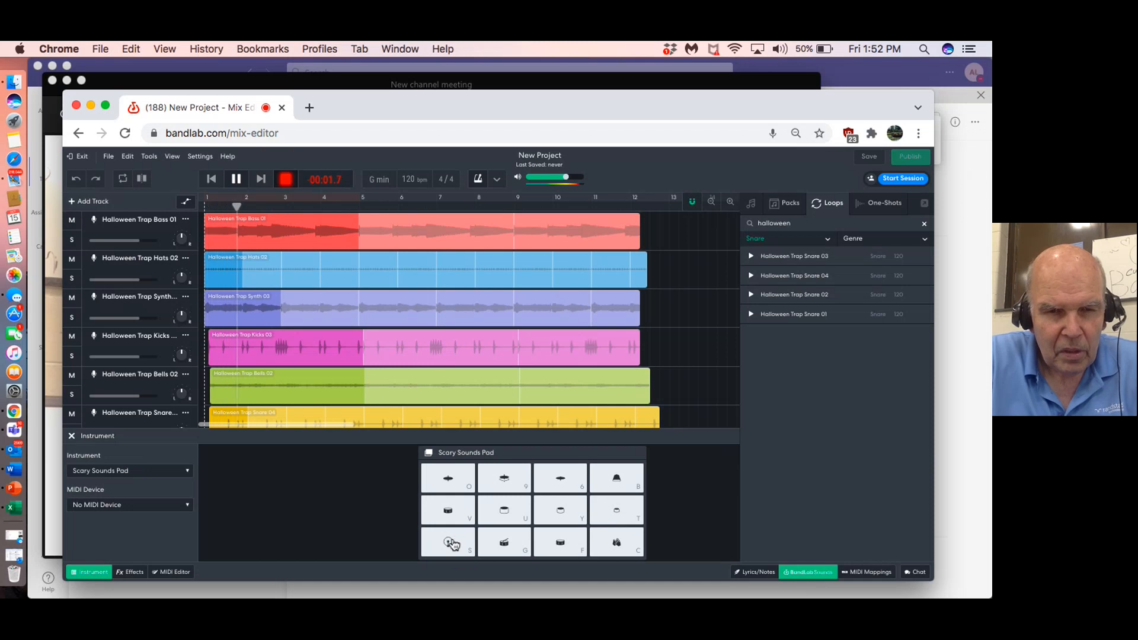
click(452, 544)
click(454, 513)
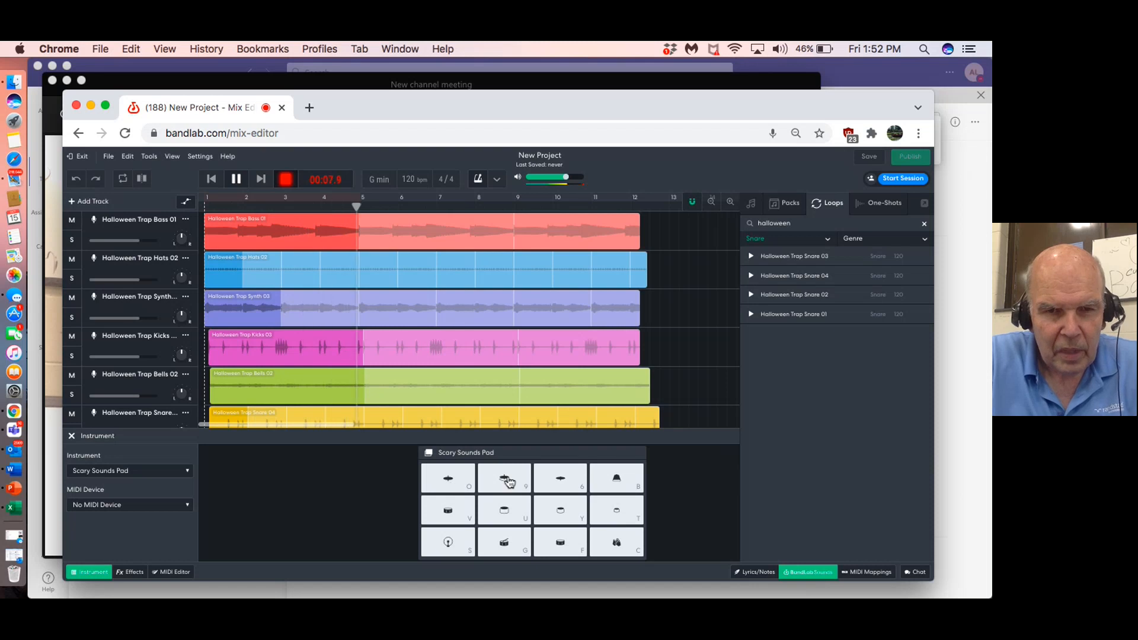
click(507, 481)
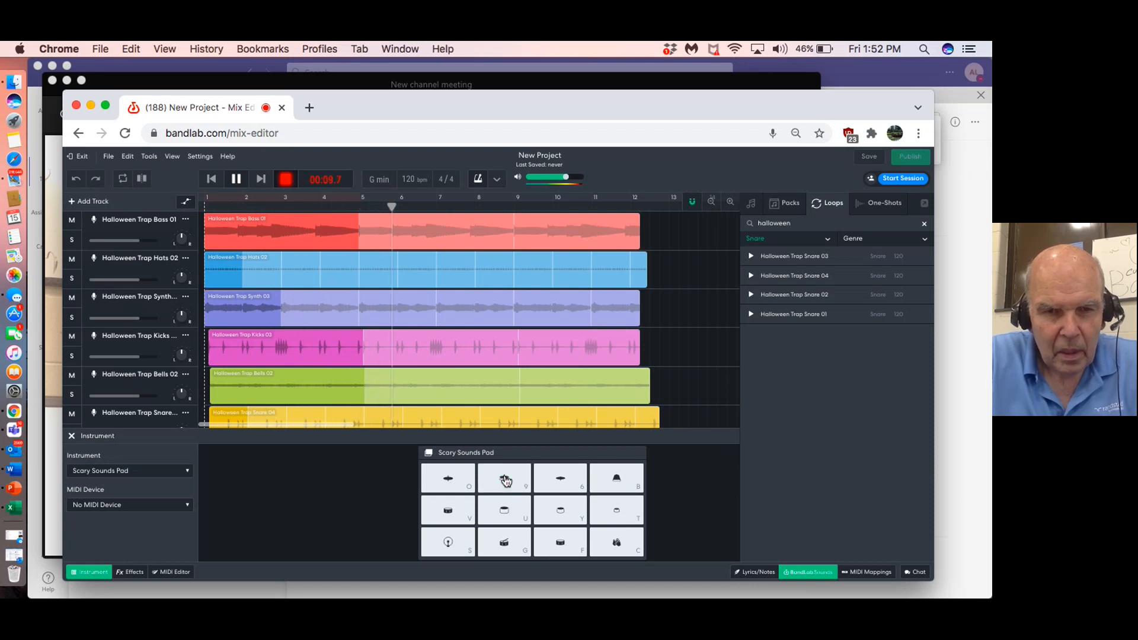
click(505, 482)
click(504, 511)
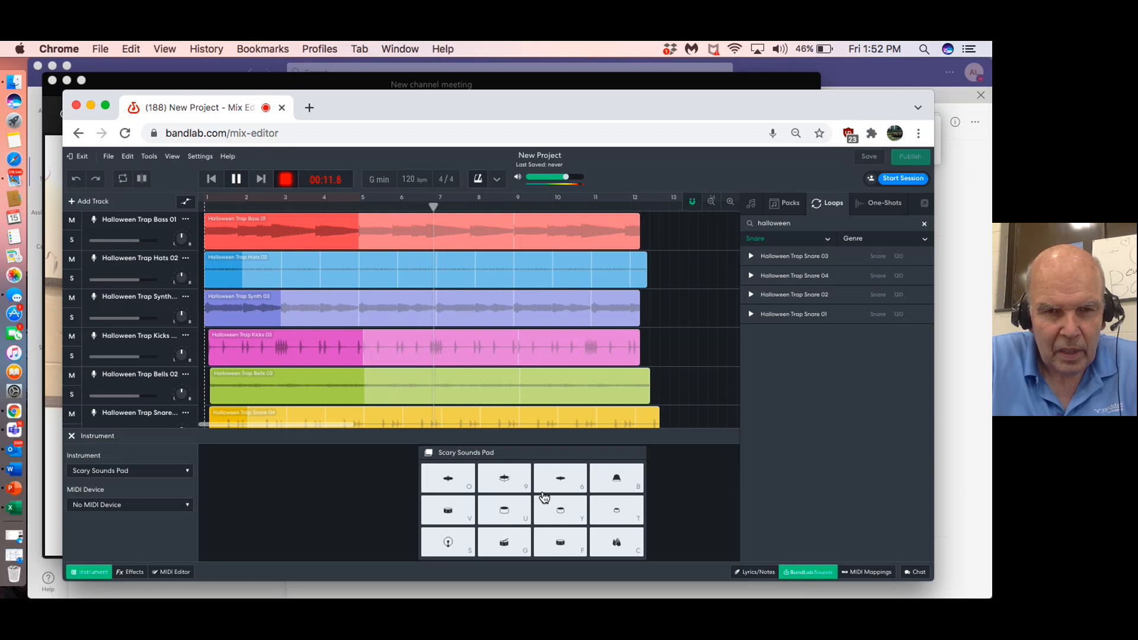
click(556, 488)
click(556, 487)
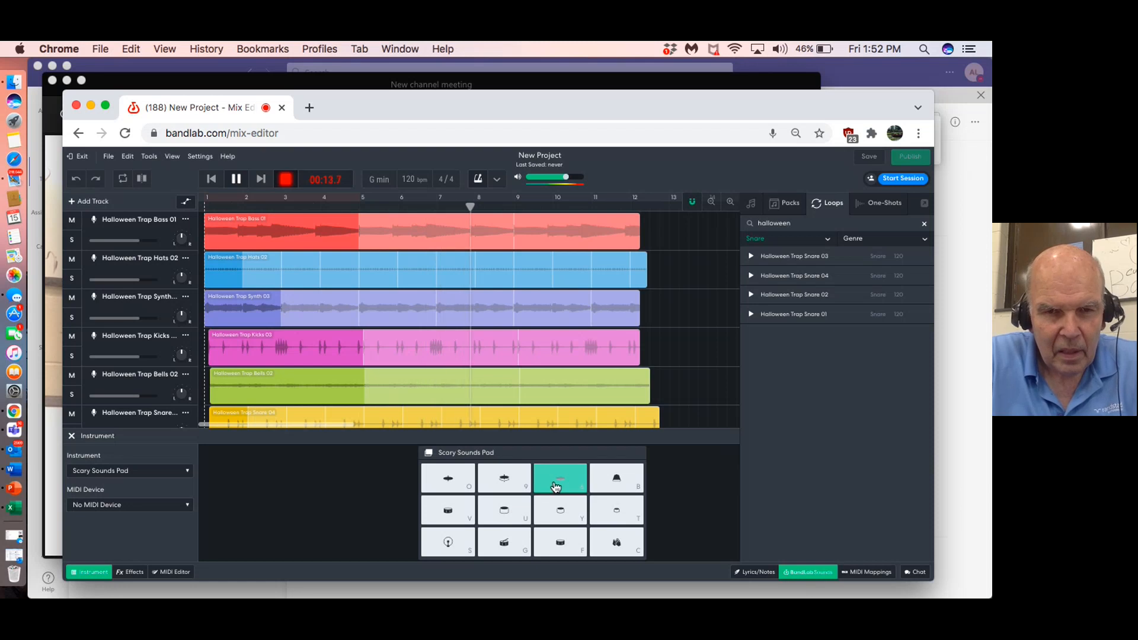
click(616, 482)
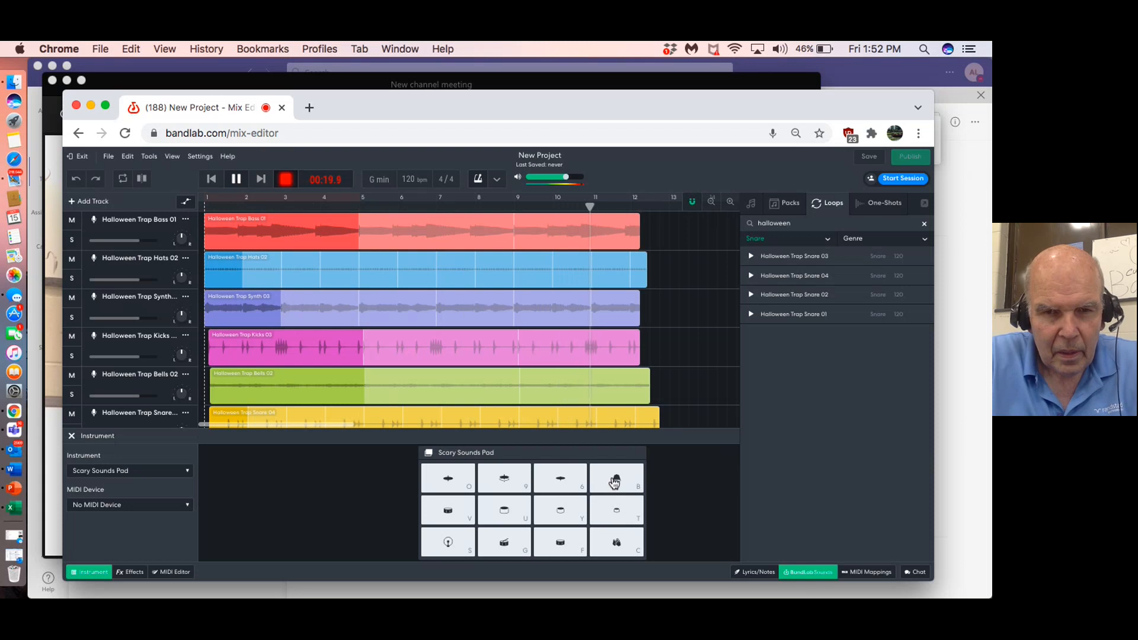
click(563, 517)
click(560, 542)
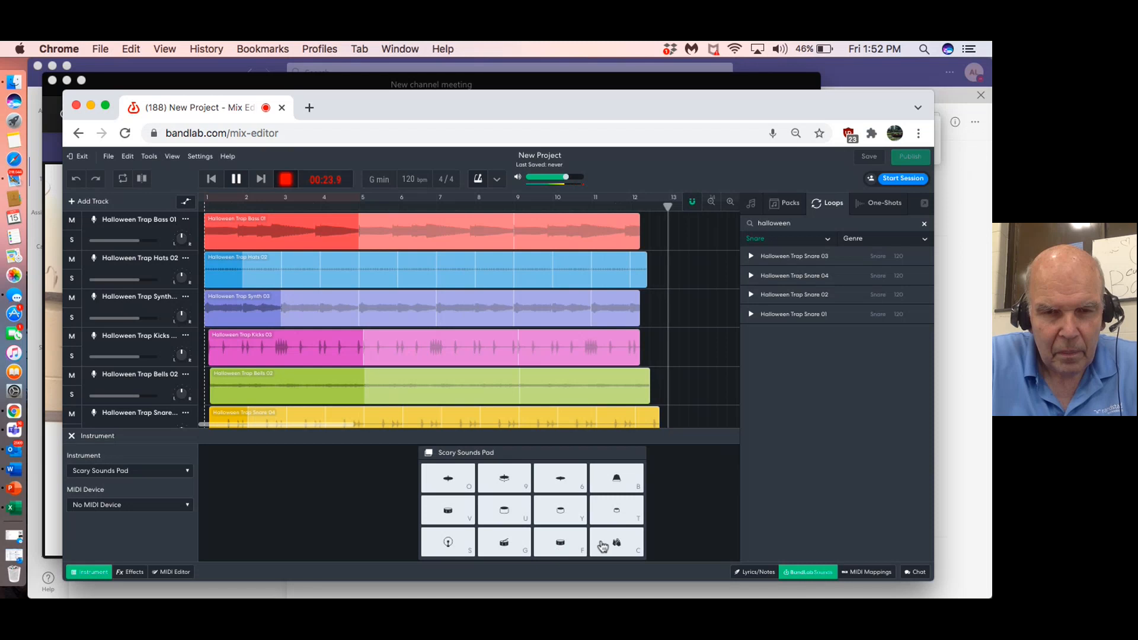
click(615, 542)
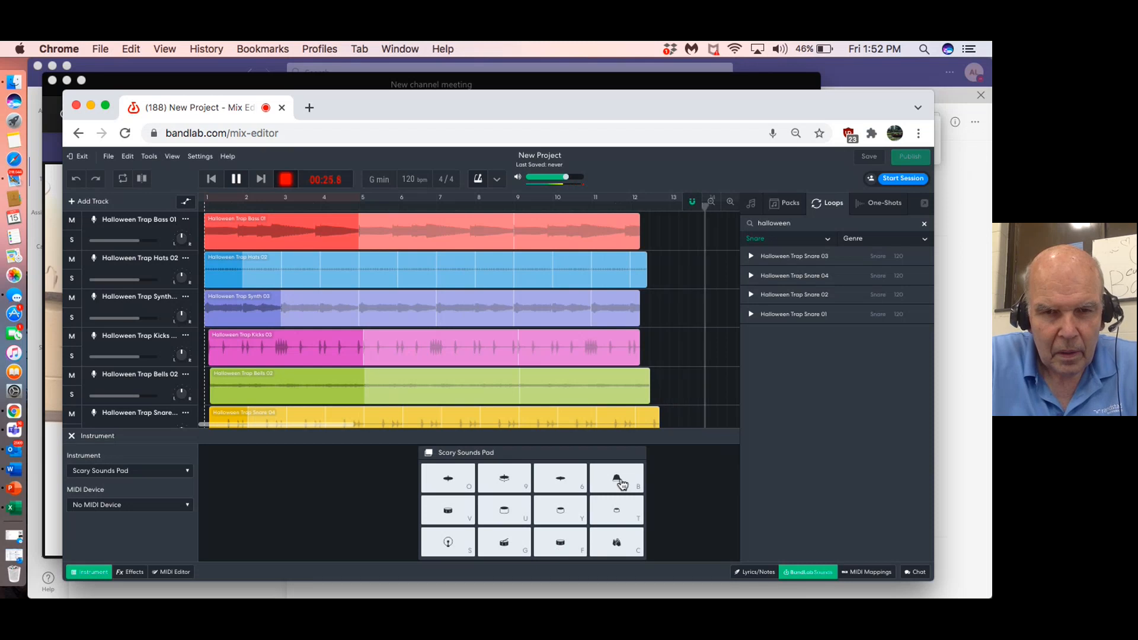
click(621, 484)
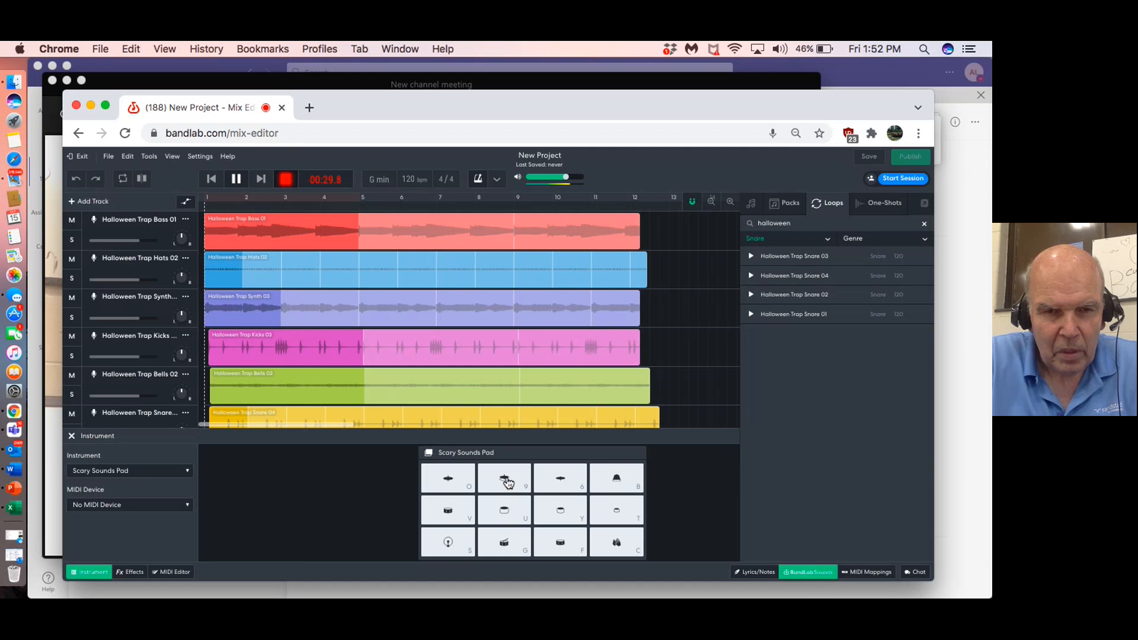
click(452, 482)
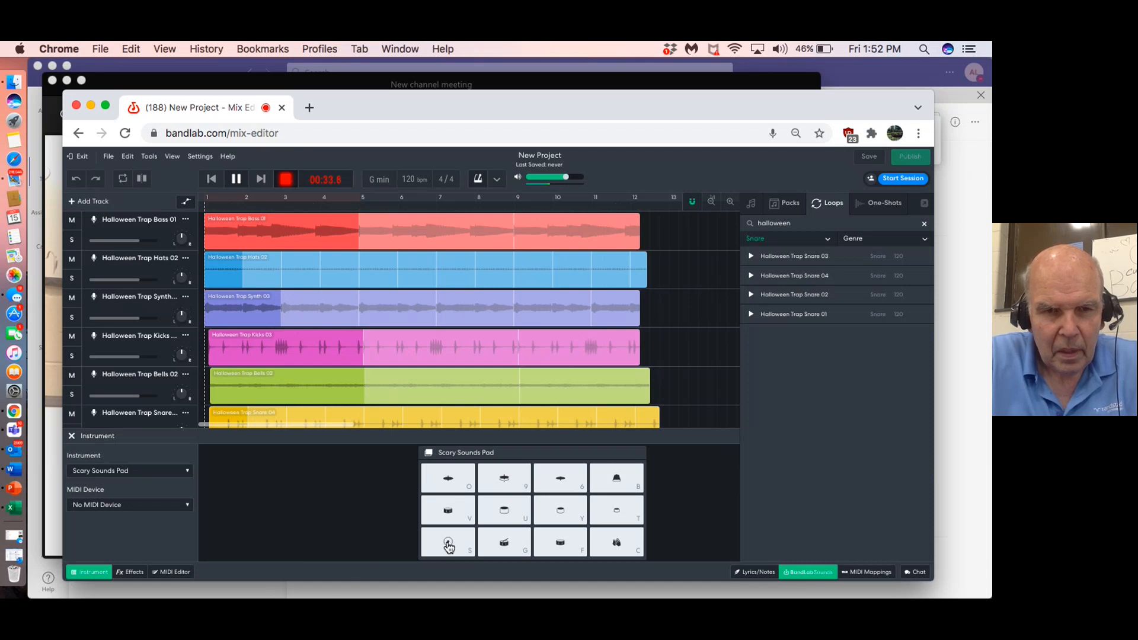
click(458, 485)
click(450, 545)
click(450, 544)
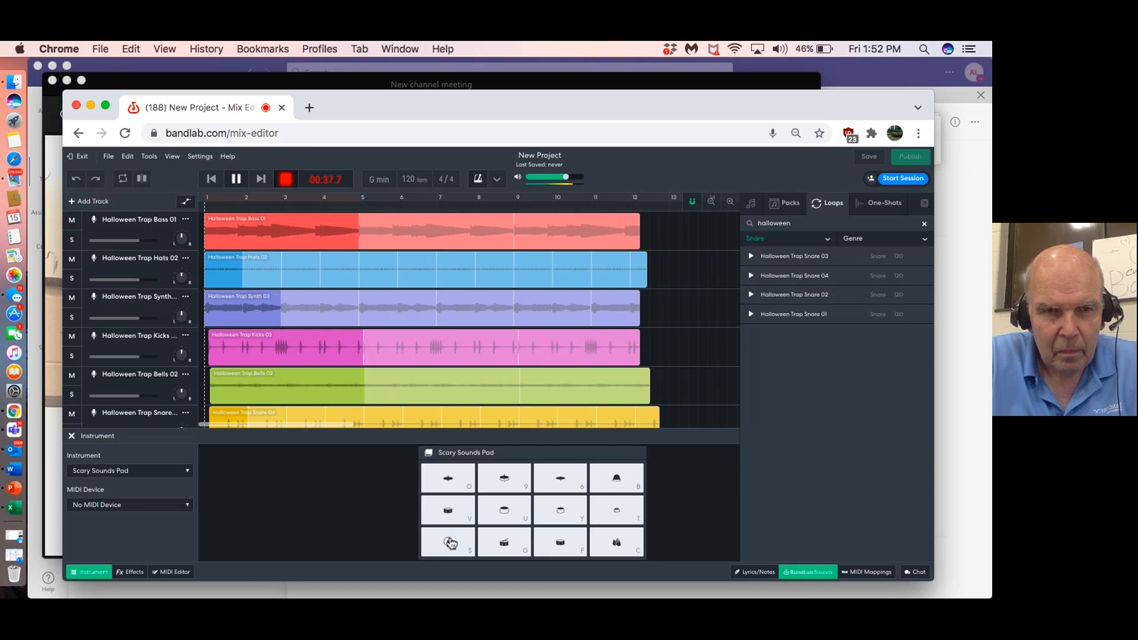
click(451, 544)
click(450, 543)
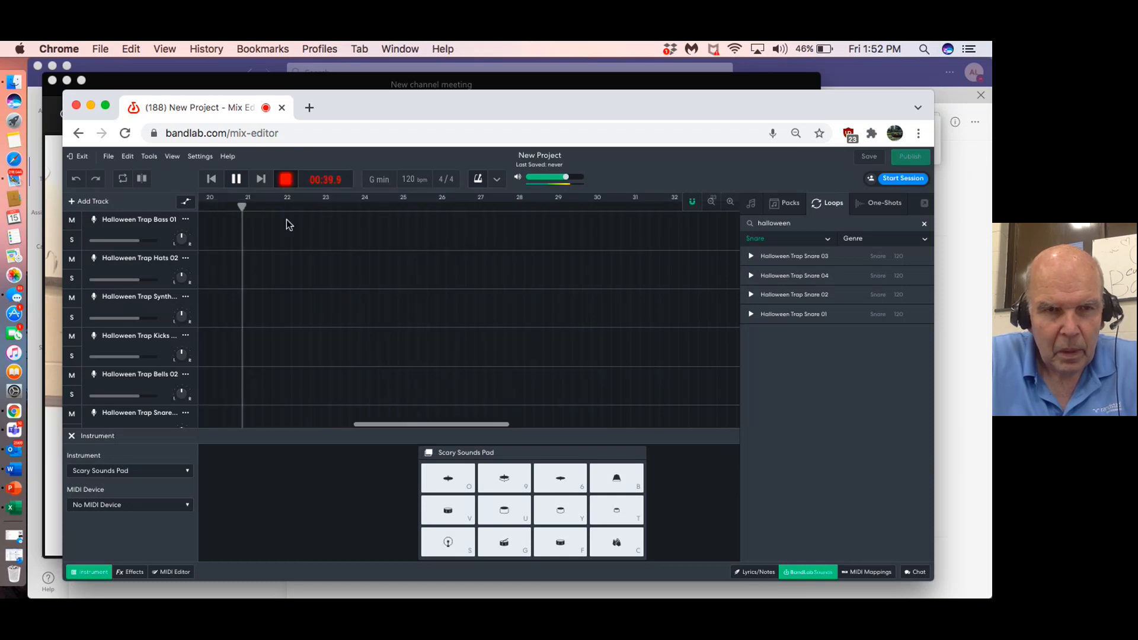
click(286, 184)
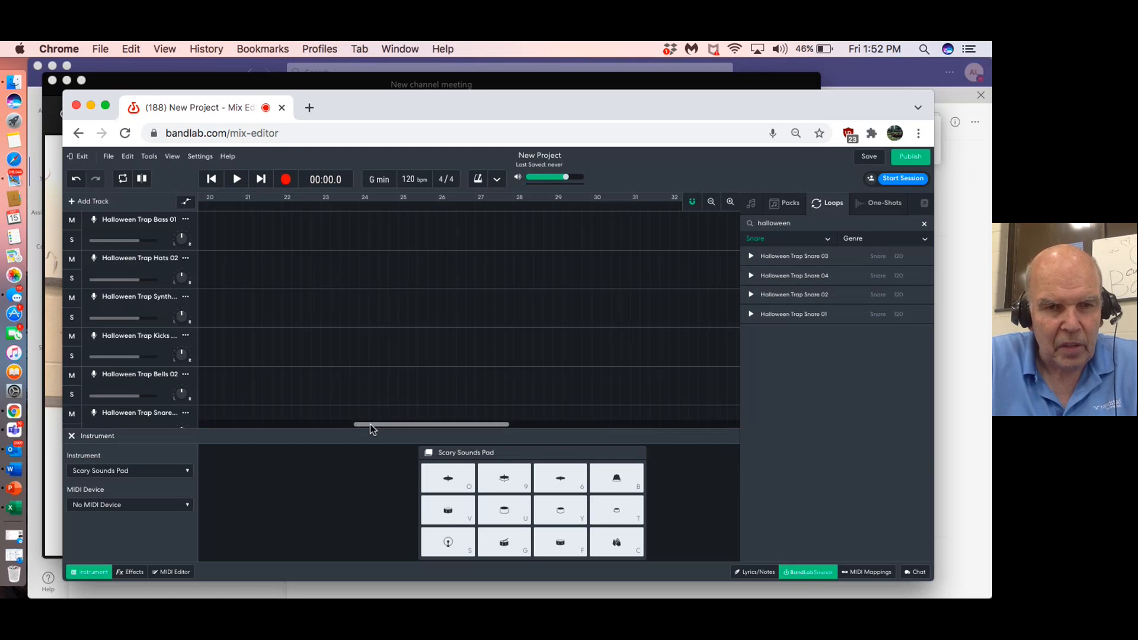
- Play the layered song from the beginning and pause it after about 9 seconds
drag(370, 425, 212, 418)
click(212, 420)
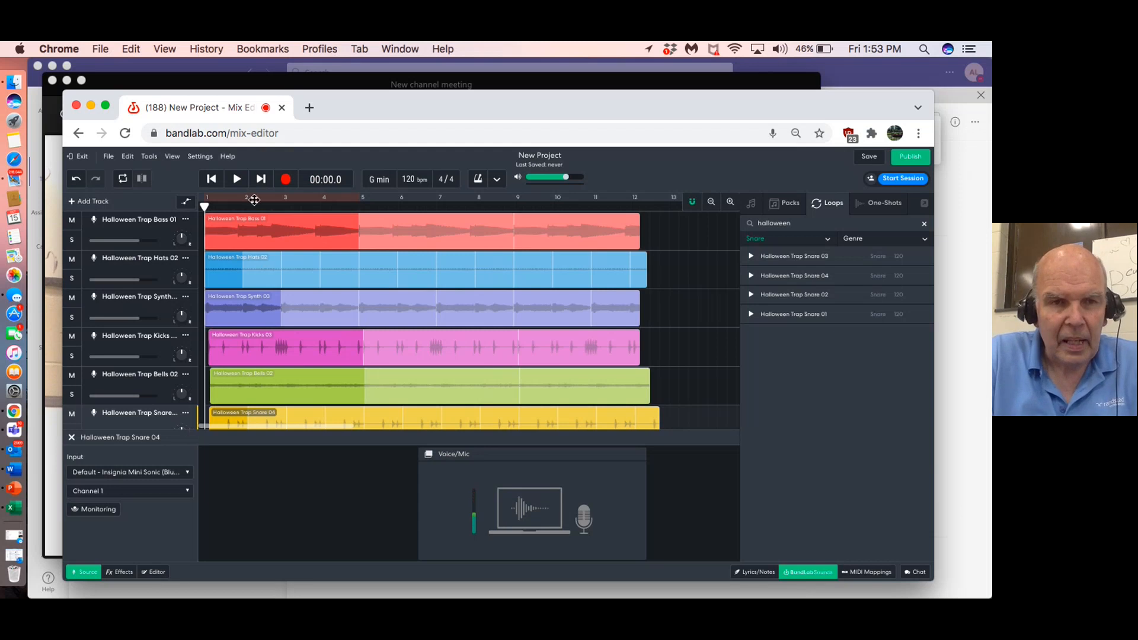
click(237, 180)
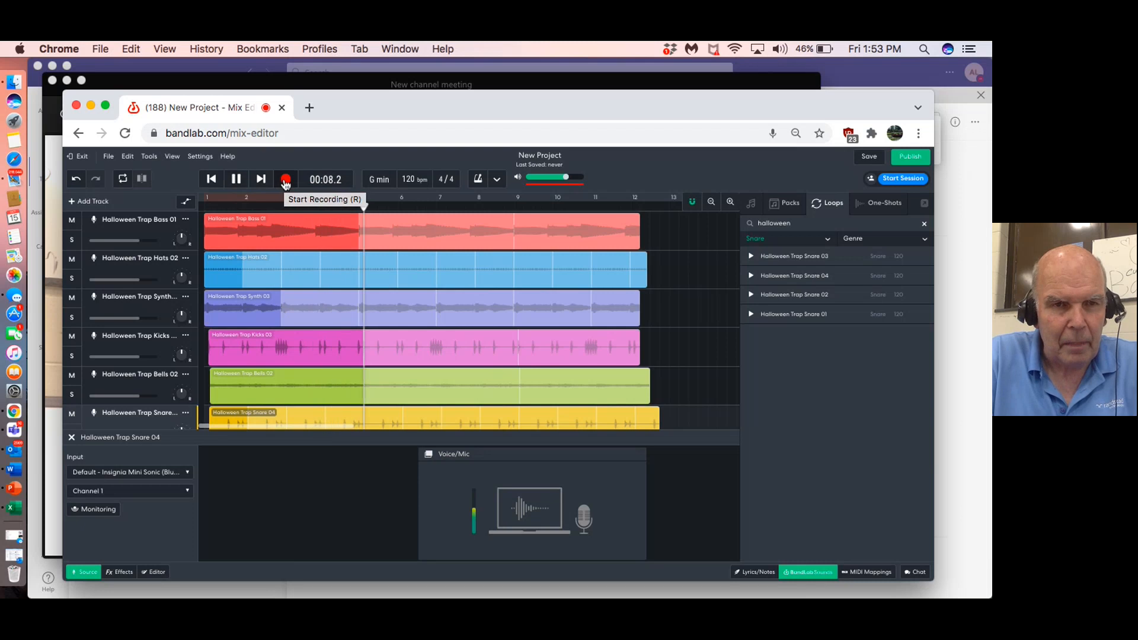
click(239, 179)
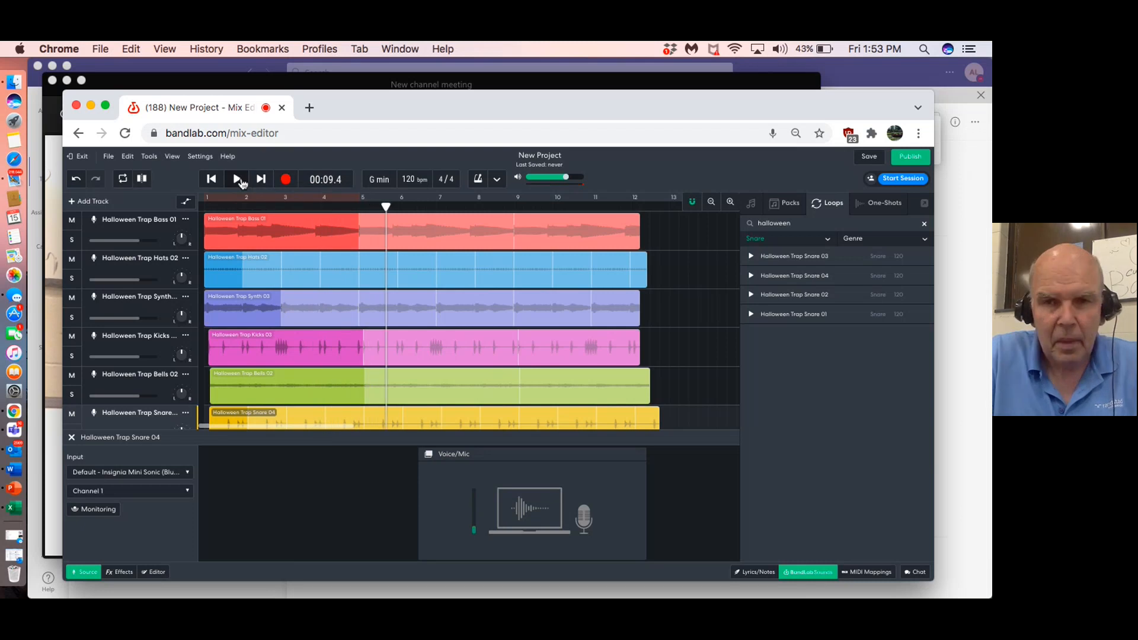
- Begin publishing the song and replace the default project name with "scary project"
click(912, 158)
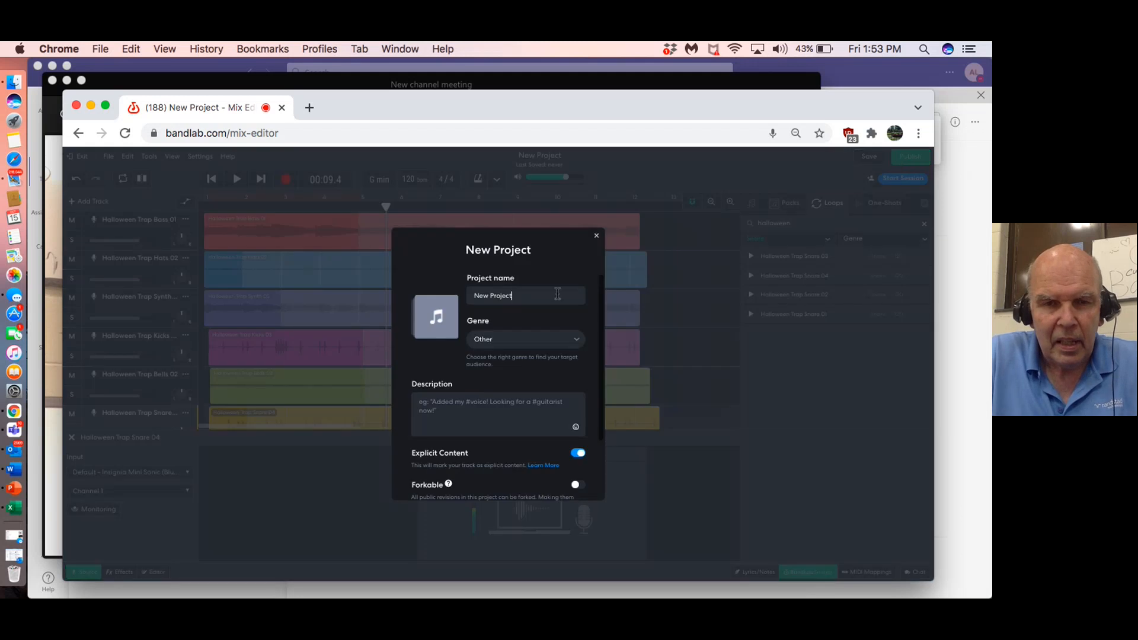
text(s)
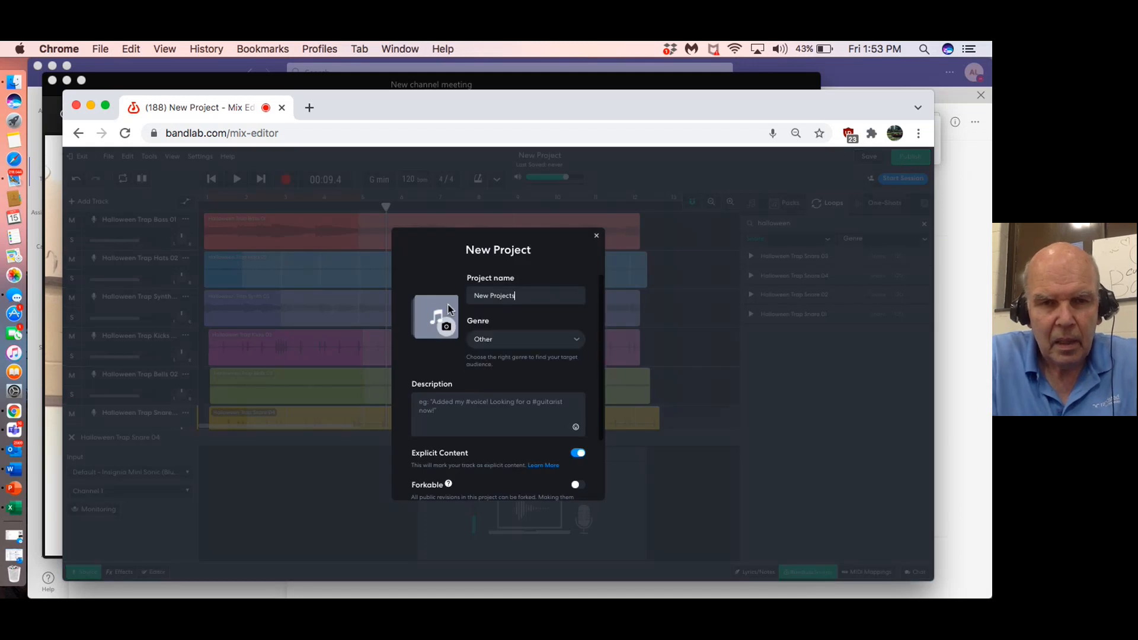
key(BackSpace)
key(BackSpace)
key(BackSpace)
key(BackSpace)
key(BackSpace)
key(BackSpace)
key(BackSpace)
key(BackSpace)
key(BackSpace)
key(BackSpace)
text(scary)
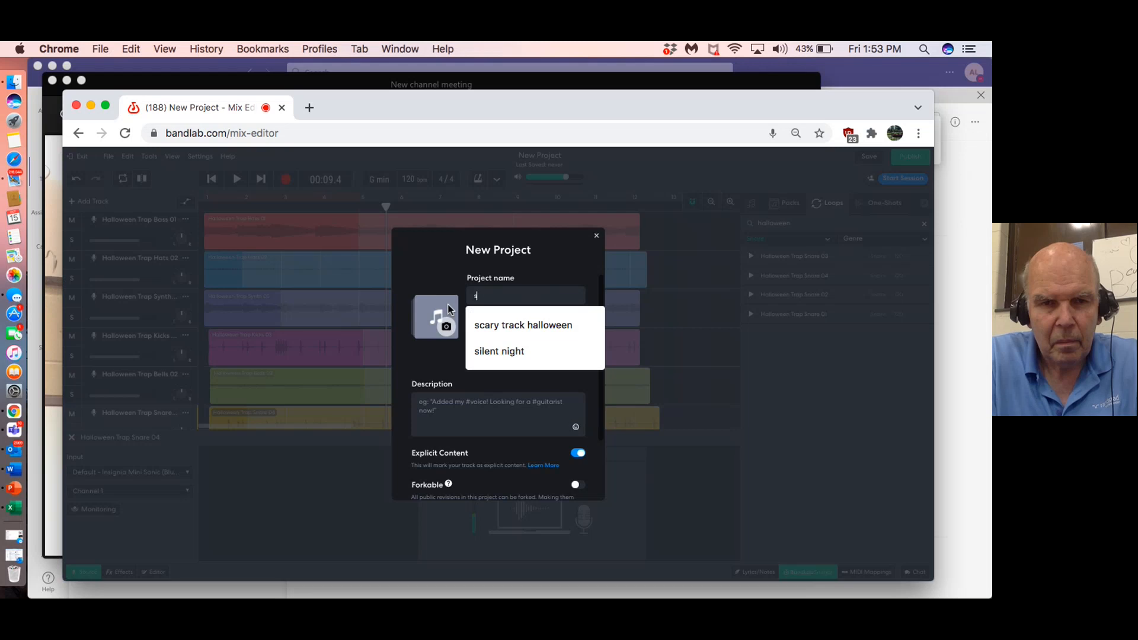
text( projec)
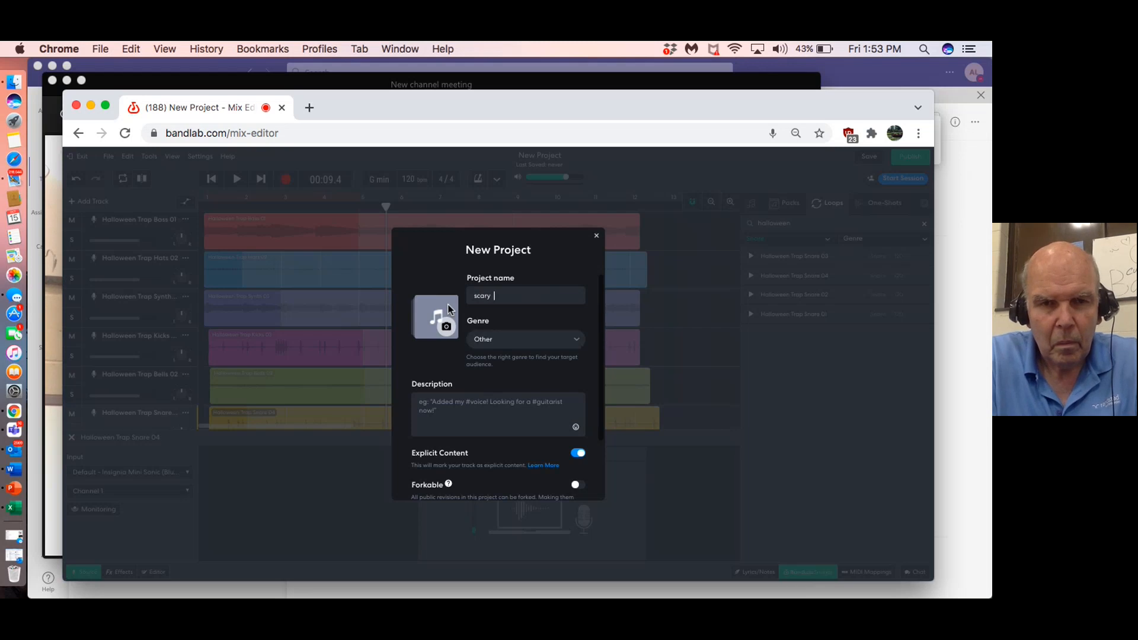
text(t)
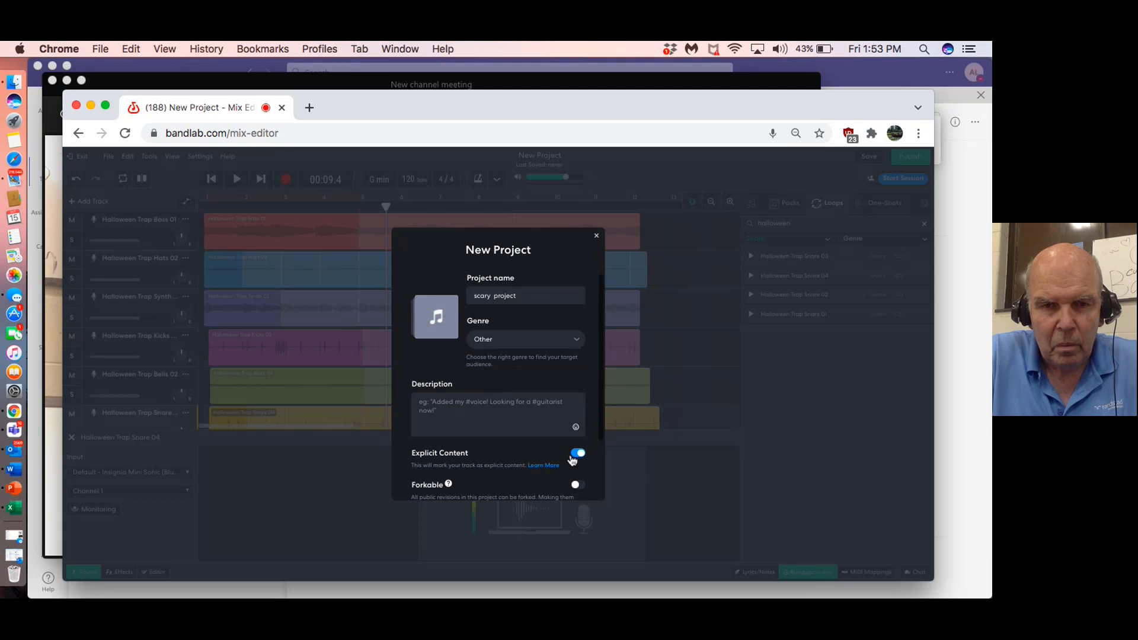
- Set the genre to Metal, turn off Explicit Content and publish the project
click(577, 342)
click(568, 308)
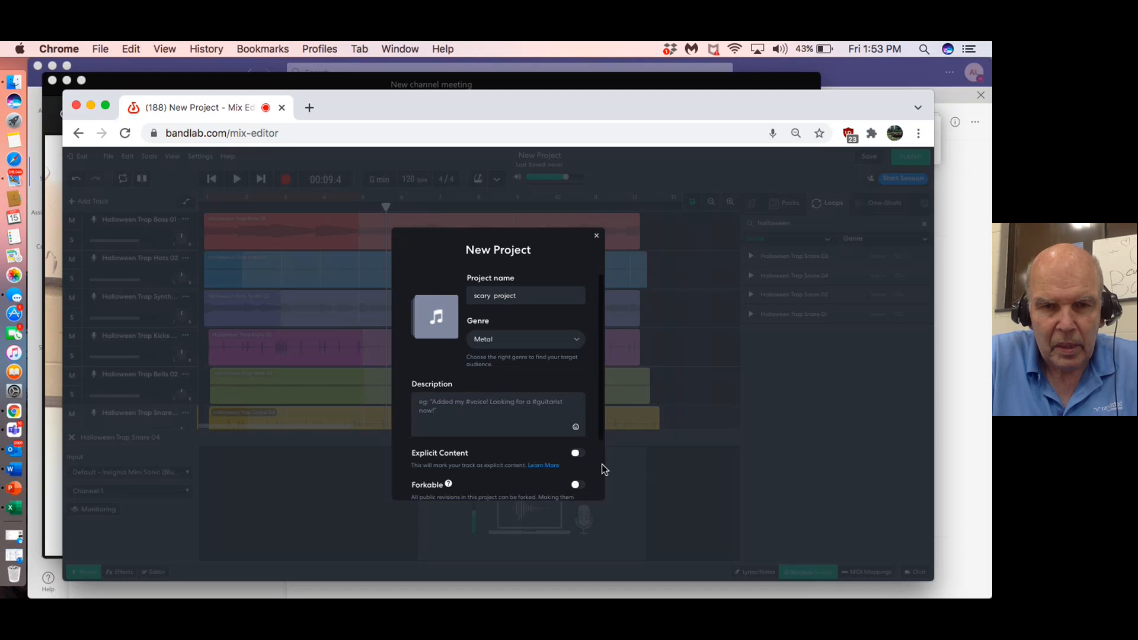
drag(602, 442, 572, 488)
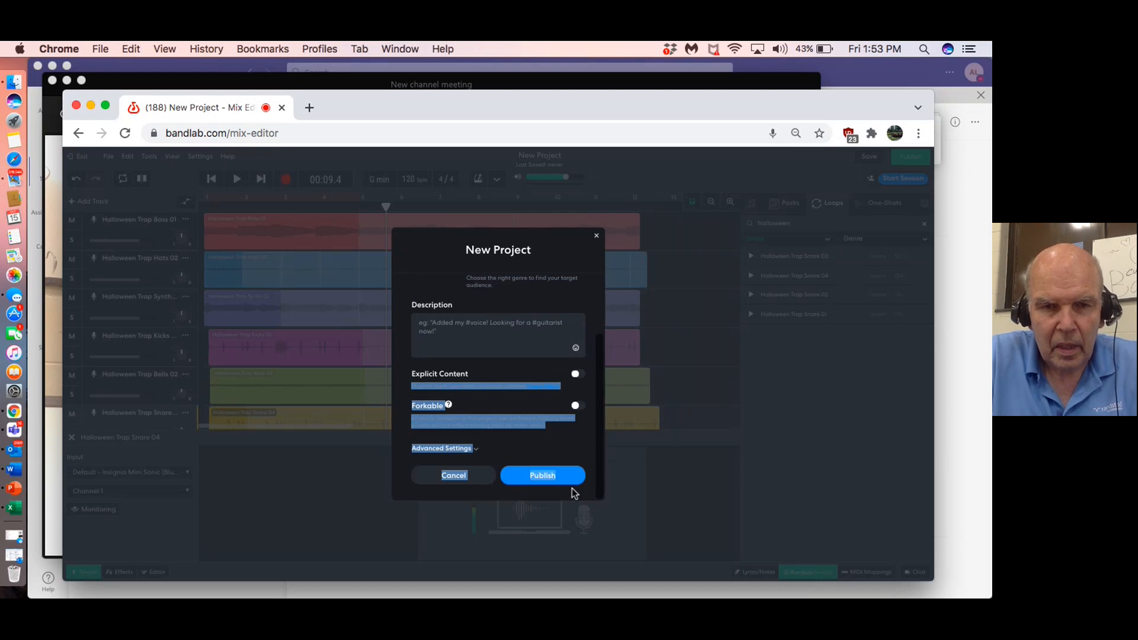
click(568, 481)
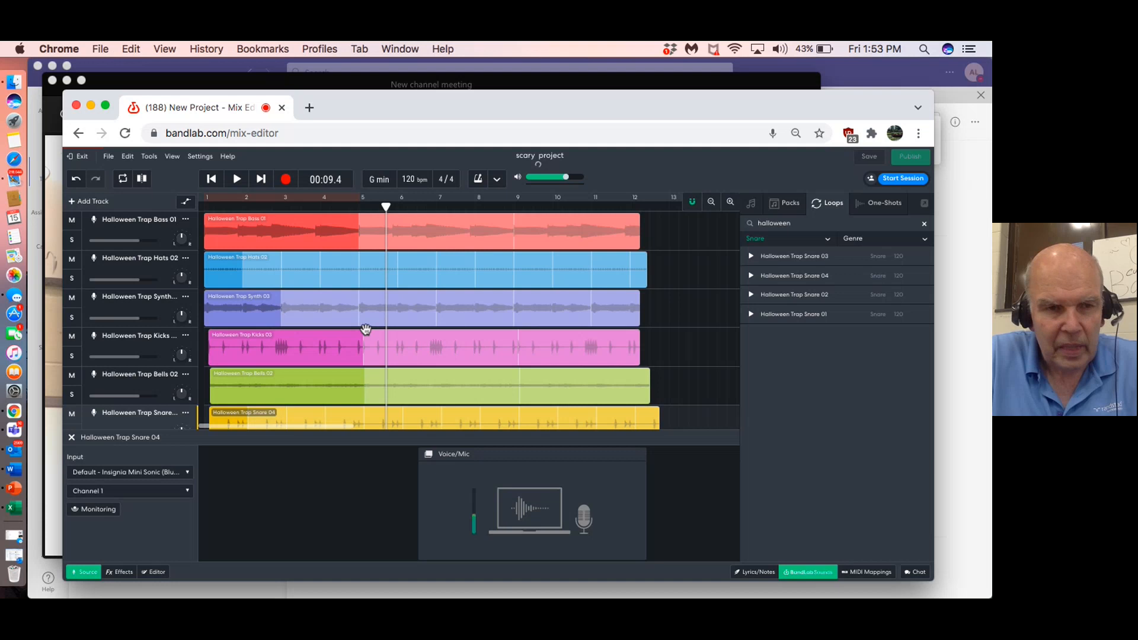
- Download the original mixdown of the project as a highest-quality 320kbps, 44.1kHz MP3
click(109, 158)
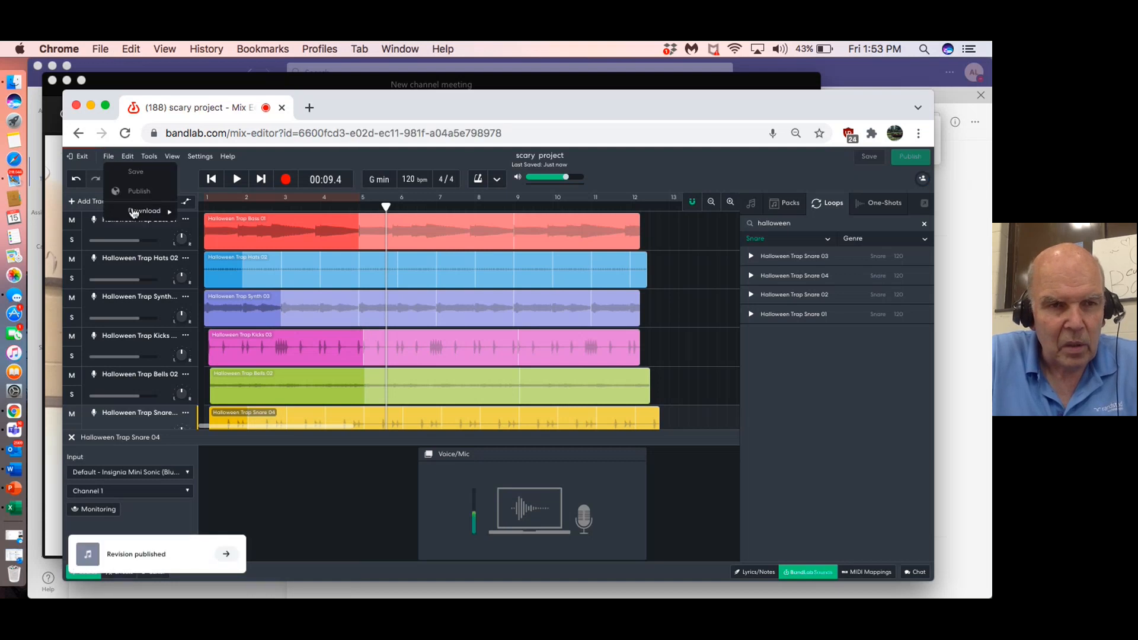
click(143, 211)
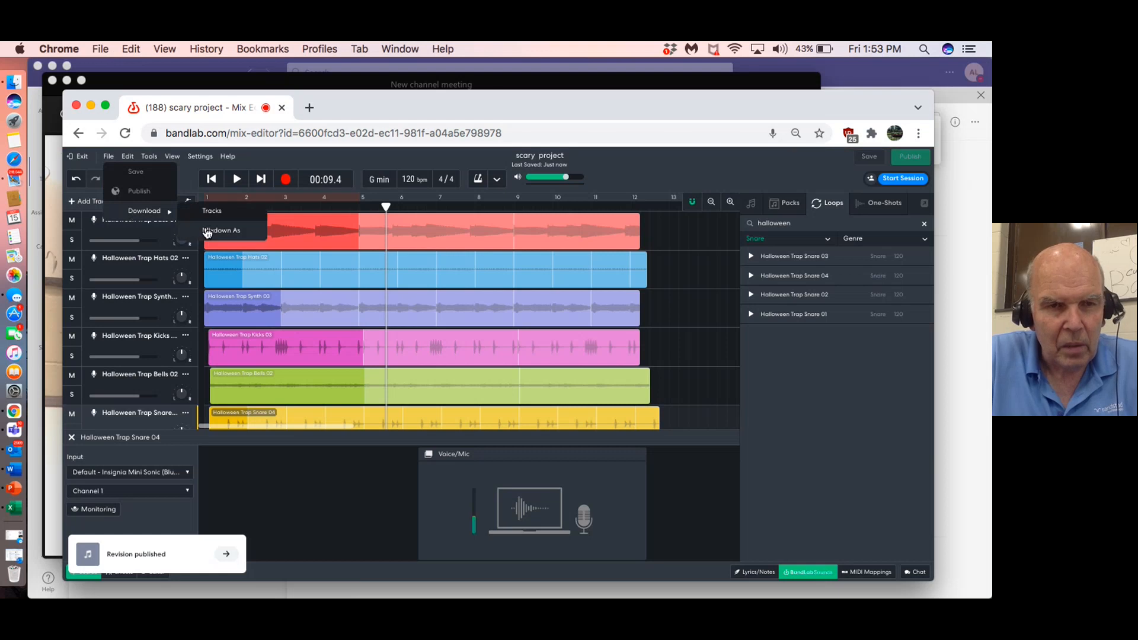
click(207, 231)
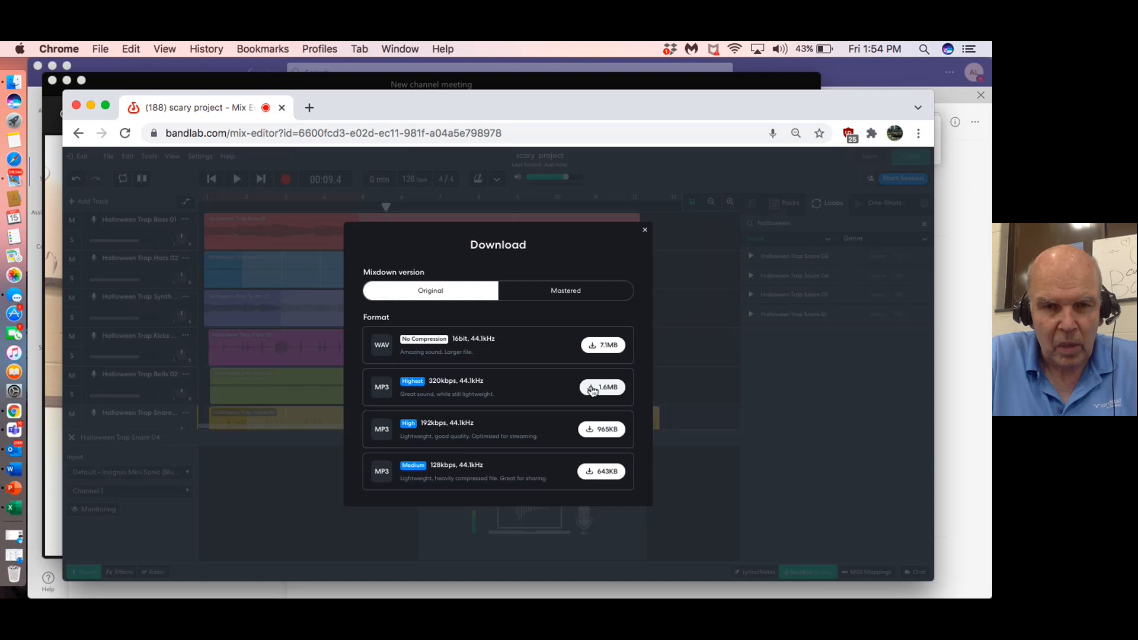
click(591, 388)
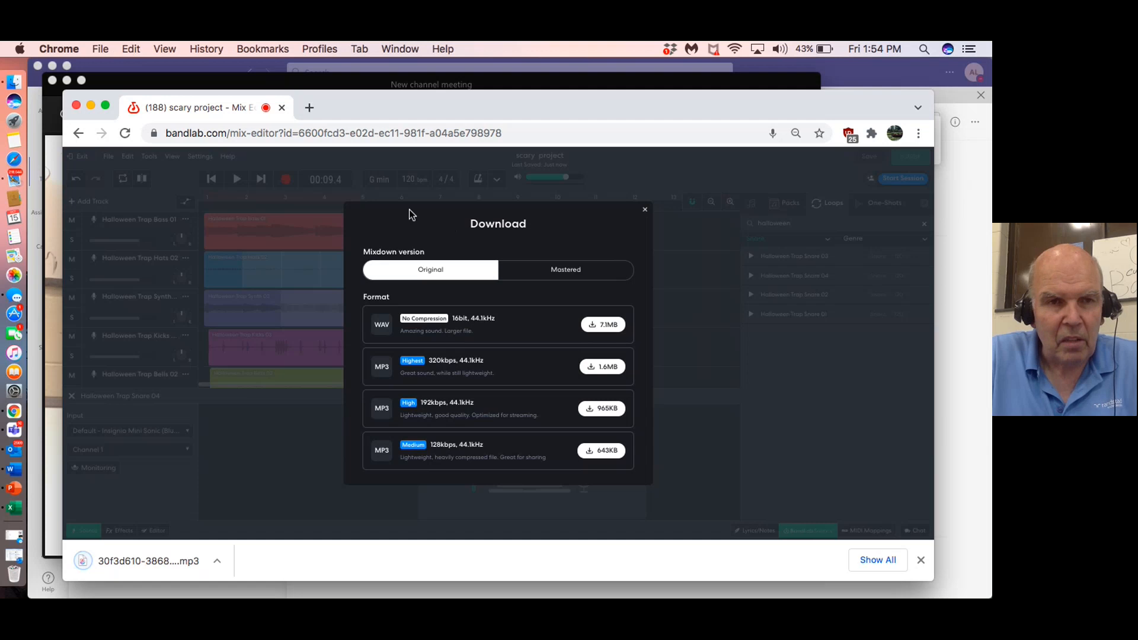
- Close the browser window, switch to the Microsoft Teams channel meeting and stop its recording
click(76, 106)
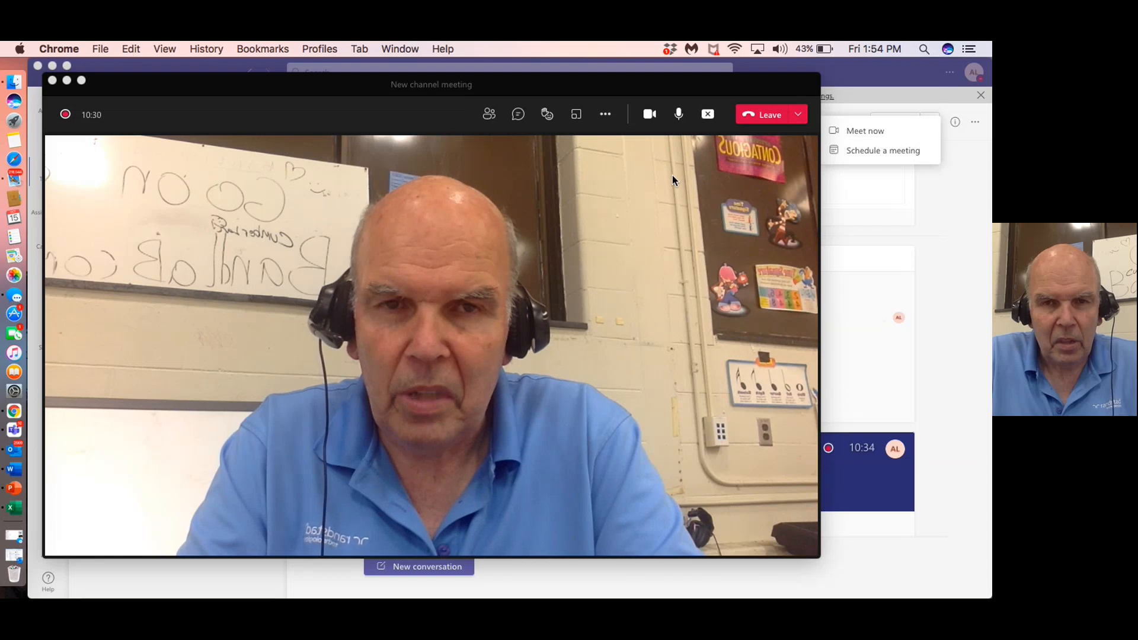
click(610, 119)
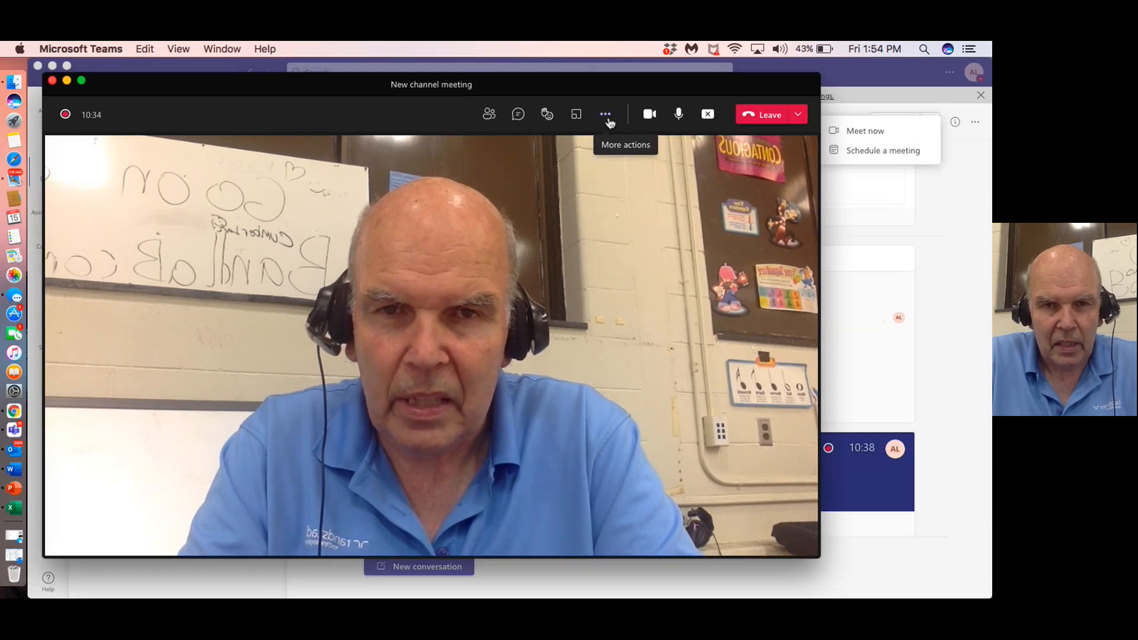
click(609, 118)
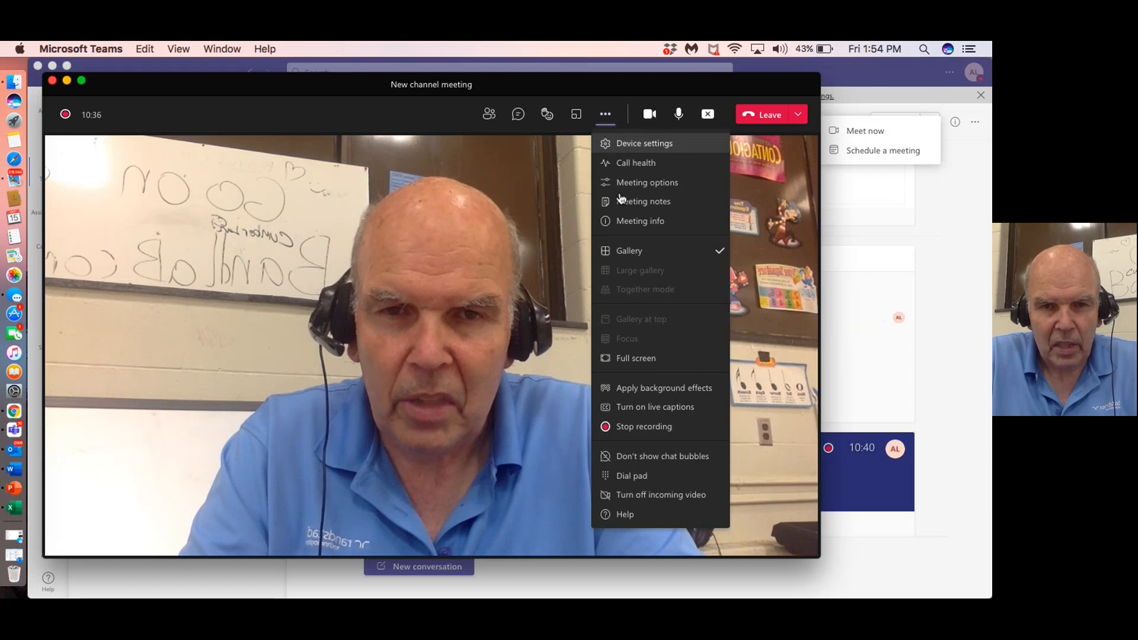
click(630, 426)
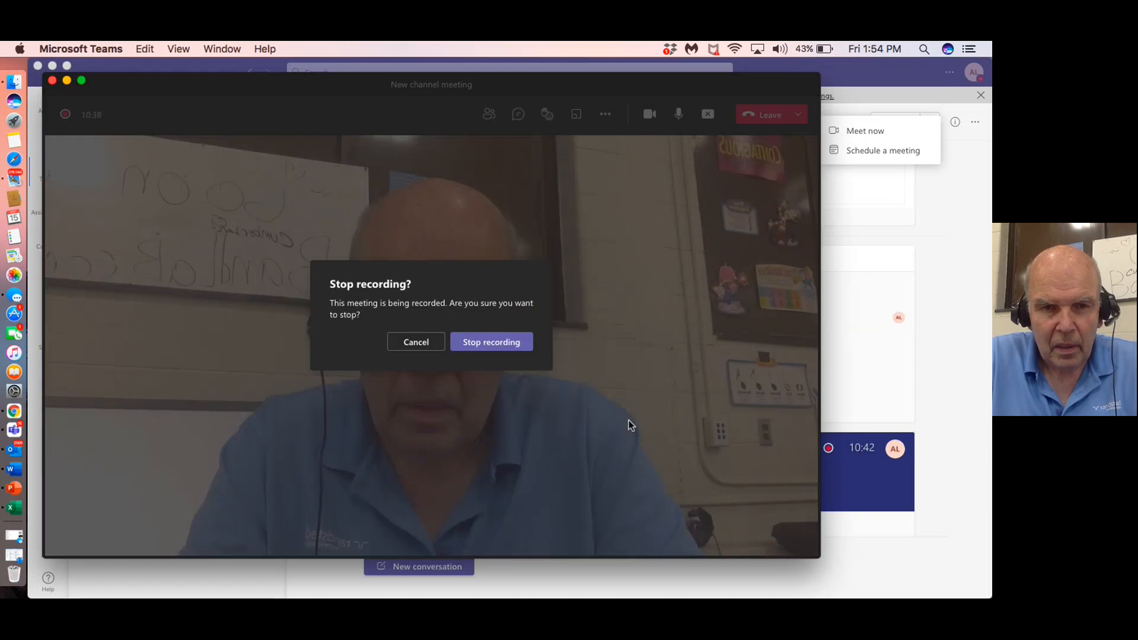